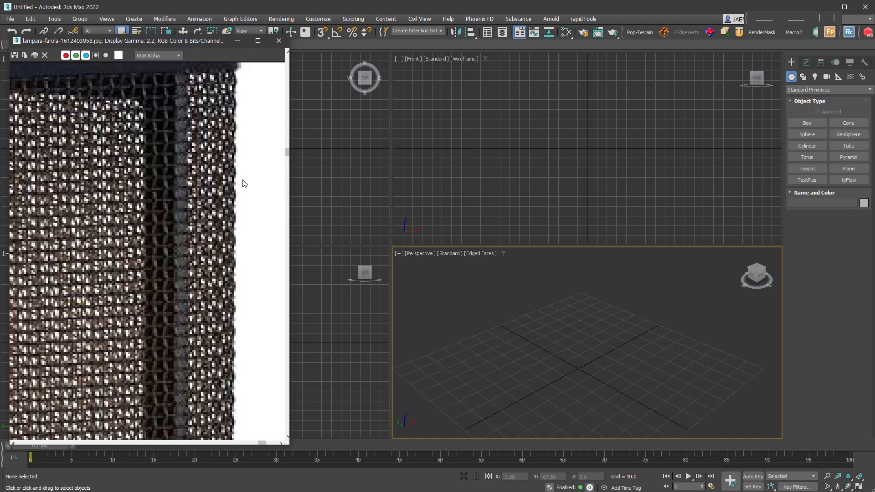
Examine the mesh in the lamp reference image and draw a plane primitive of about 180 by 208 units in the enlarged perspective view
scroll(206, 239, "down", 2)
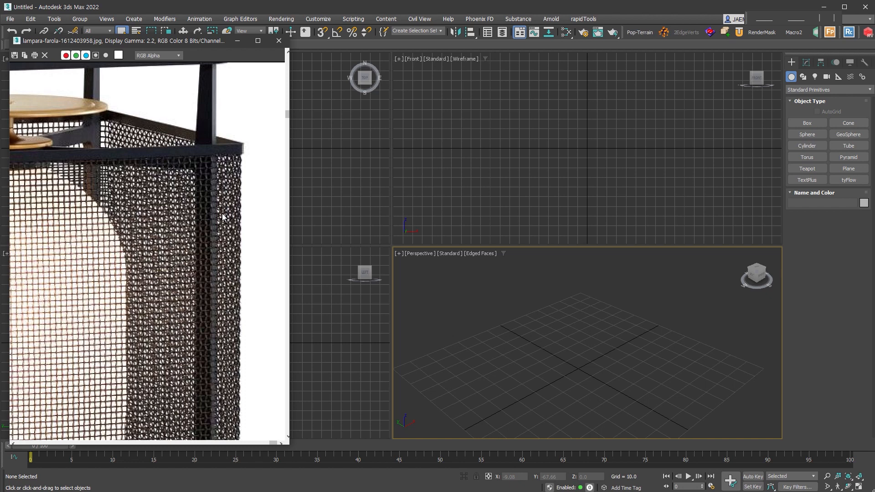
scroll(223, 217, "up", 3)
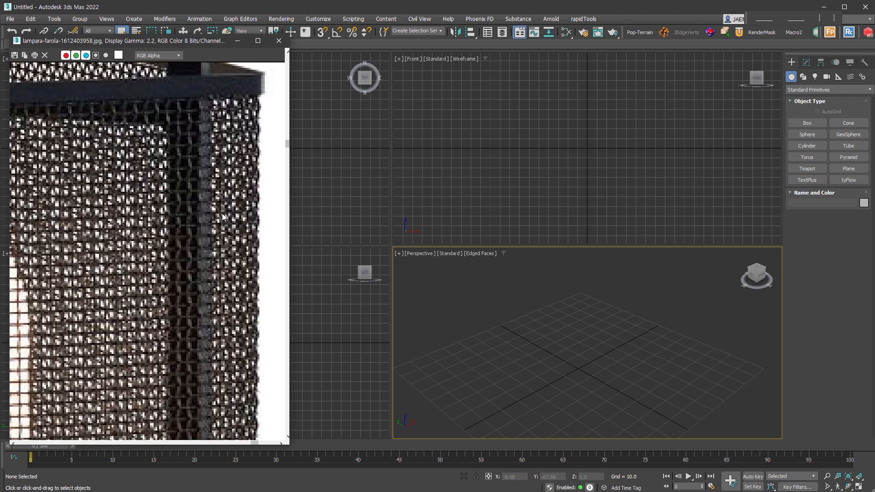
left_click(623, 258)
left_click(860, 487)
left_click(849, 169)
left_click_drag(419, 158, 433, 433)
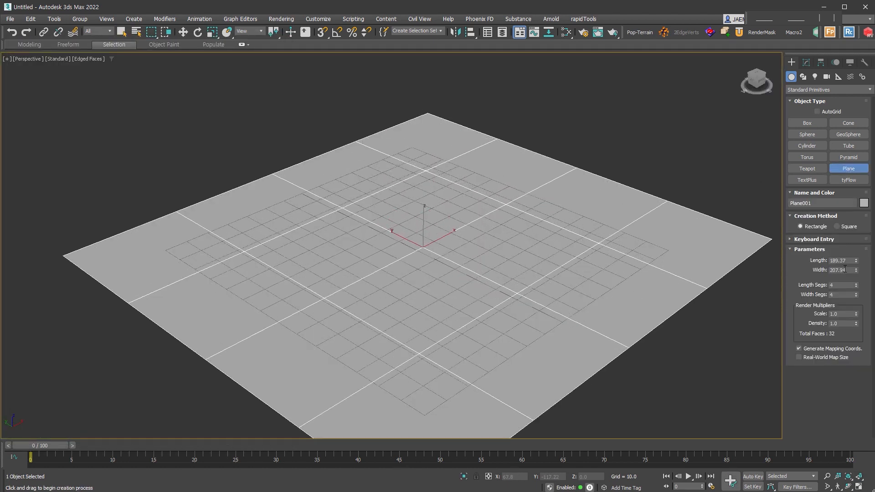
Set the plane's length and width to 200 and its length and width segments to 20
double_click(842, 260)
type("200")
key("Tab")
type("200")
key("Tab")
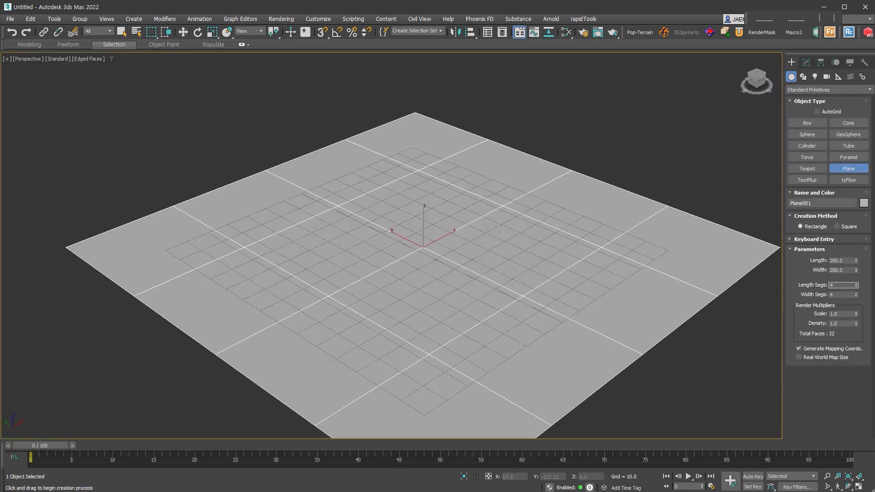
type("20")
key("Tab")
type("20")
key("Return")
Convert the plane to an Editable Poly and switch the perspective view to orthographic
middle_click_drag(538, 374, 565, 396, "alt")
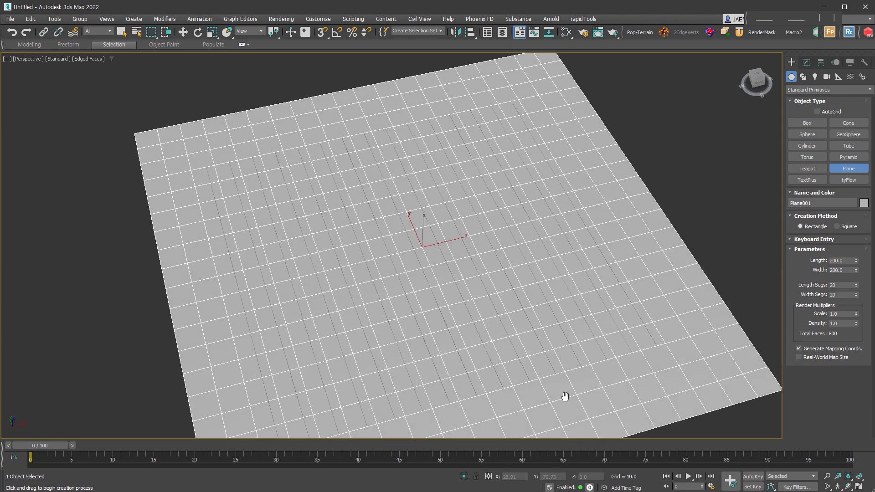
scroll(547, 328, "down", 4)
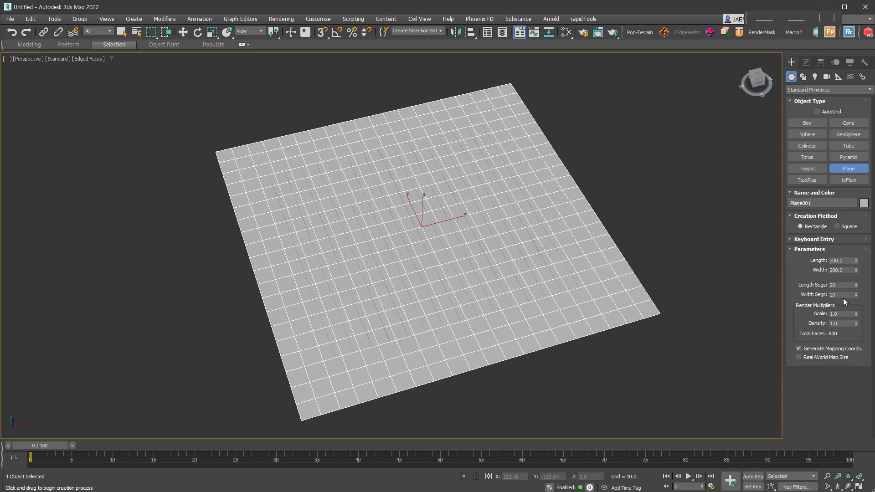
middle_click_drag(589, 371, 588, 330, "alt")
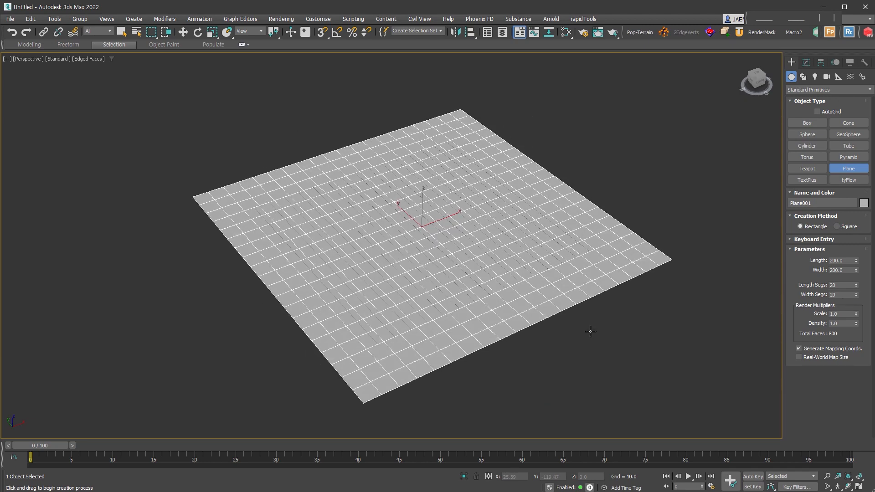
key("ctrl+e")
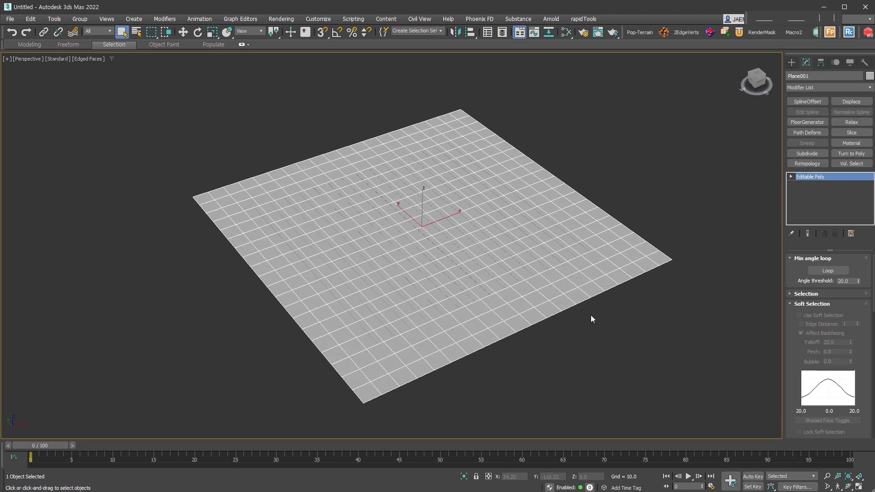
key("u")
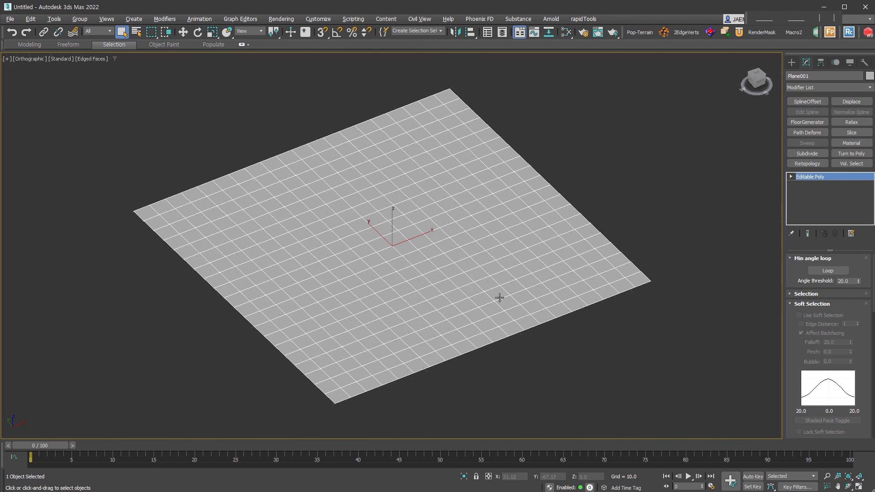
Select two adjacent vertices in the second row near the plane's front corner
left_click(792, 176)
left_click(808, 185)
scroll(377, 322, "up", 5)
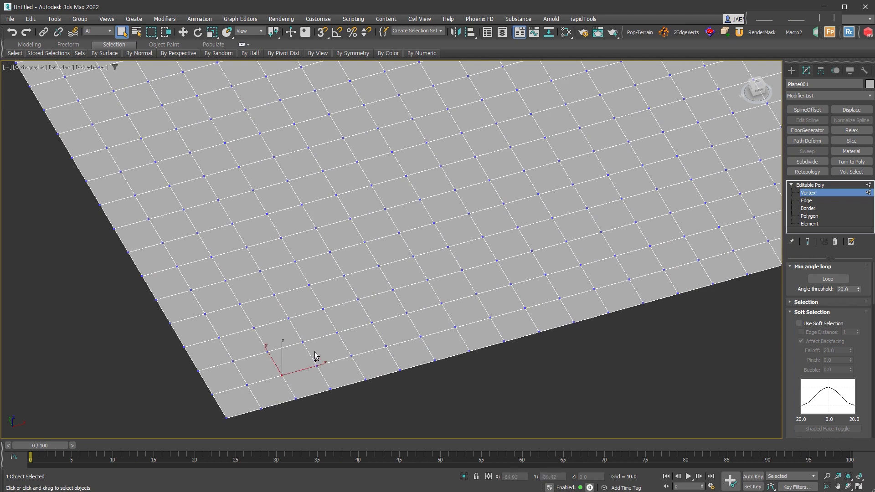
left_click(351, 356, "ctrl")
left_click(302, 342, "ctrl")
right_click(319, 345)
left_click(335, 352)
left_click(295, 351)
left_click_drag(237, 394, 294, 363)
Try a dot loop selection from the two adjacent vertices, then undo it
left_click(29, 44)
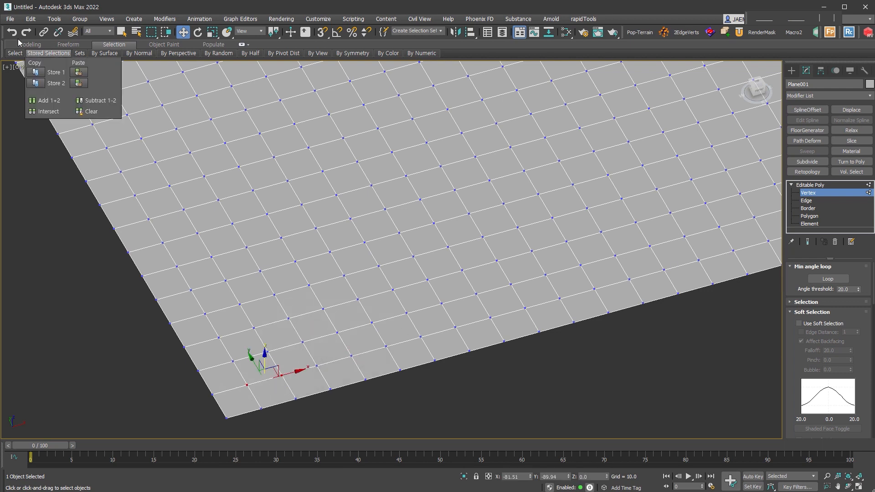
mouse_move(69, 54)
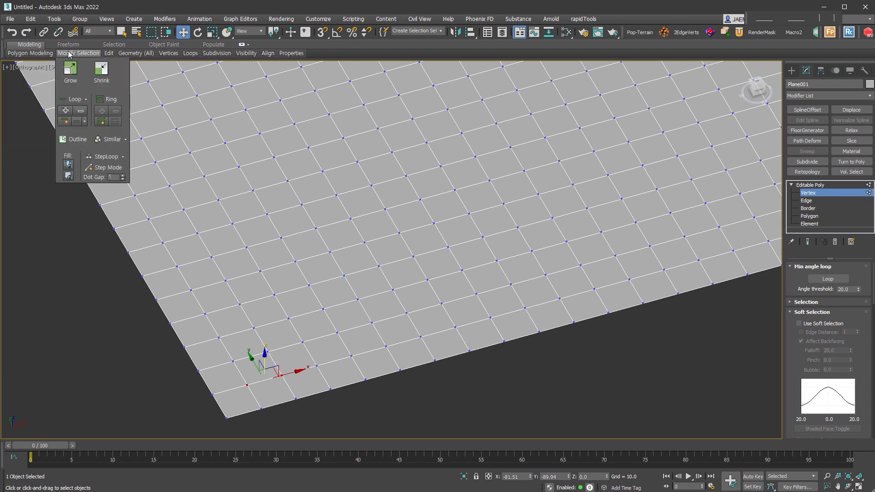
left_click(78, 121)
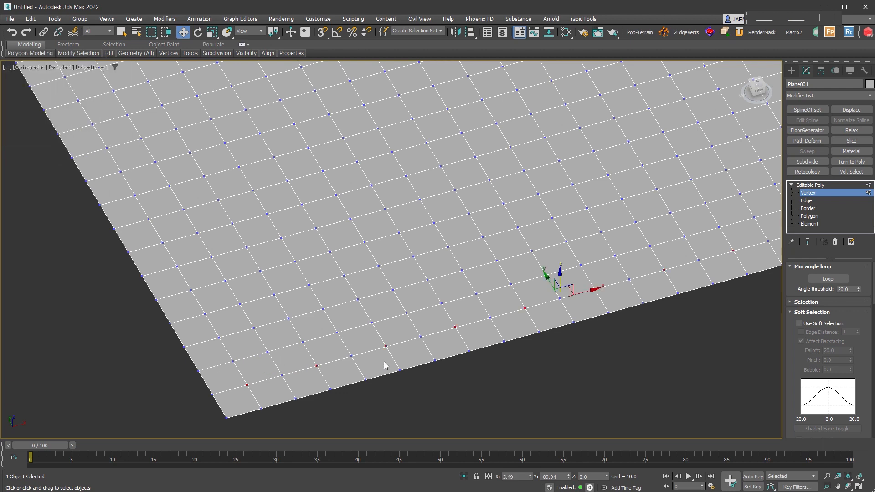
key("ctrl+z")
Add two adjacent vertices from the next row, shifted one column along, and try a dot loop selection on both pairs
left_click_drag(298, 352, 347, 321, "ctrl")
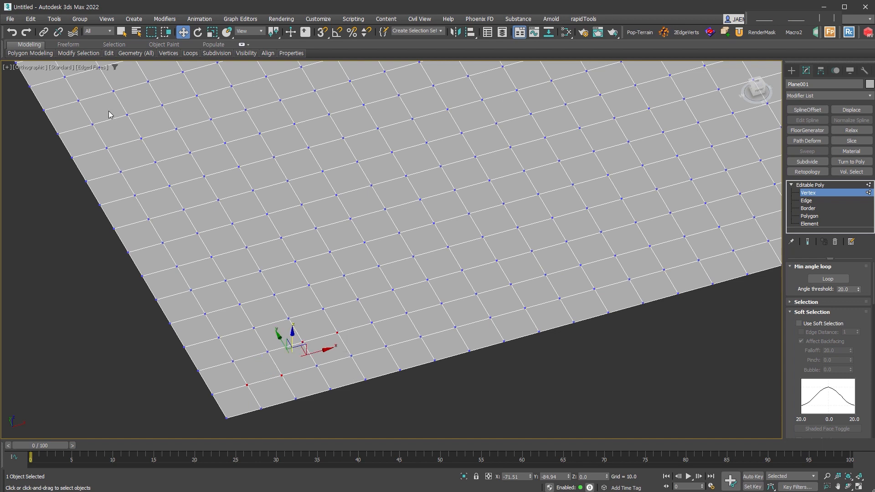
mouse_move(79, 53)
left_click(78, 122)
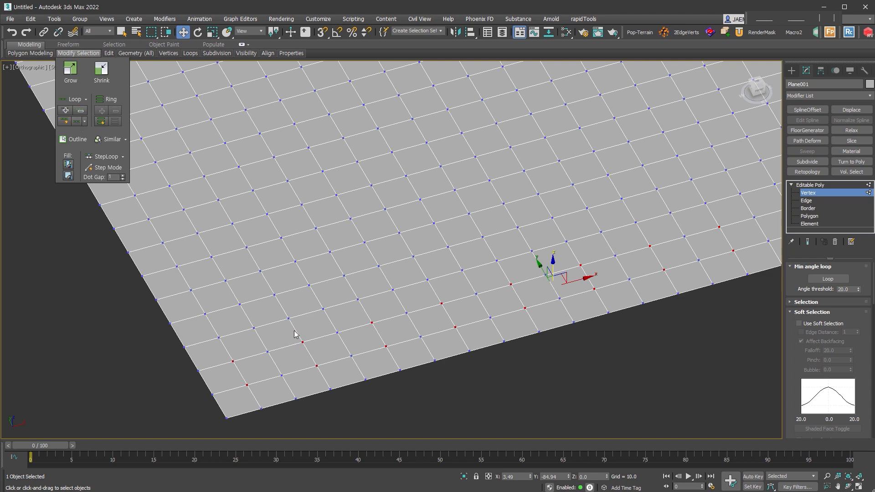
Try a dot loop from two vertex pairs on neighbouring rows, the second shifted one column further, then undo it
left_click_drag(231, 396, 291, 362)
left_click_drag(330, 342, 382, 318, "ctrl")
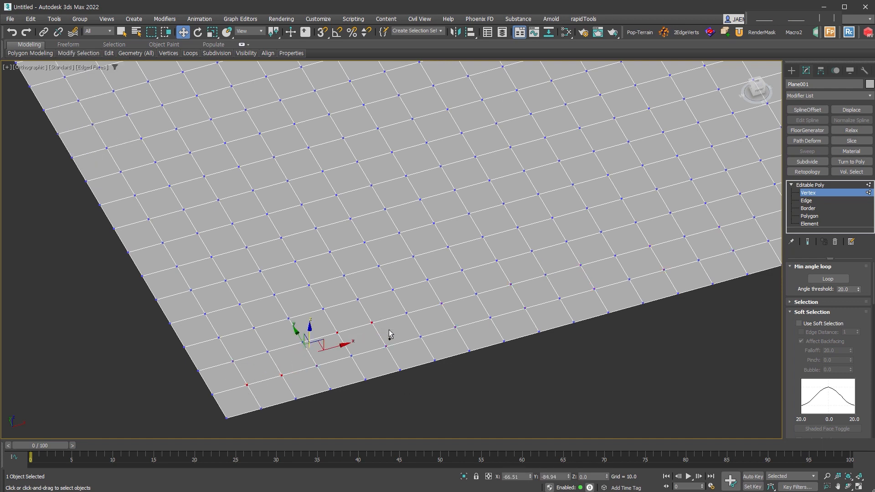
mouse_move(80, 55)
left_click(94, 137)
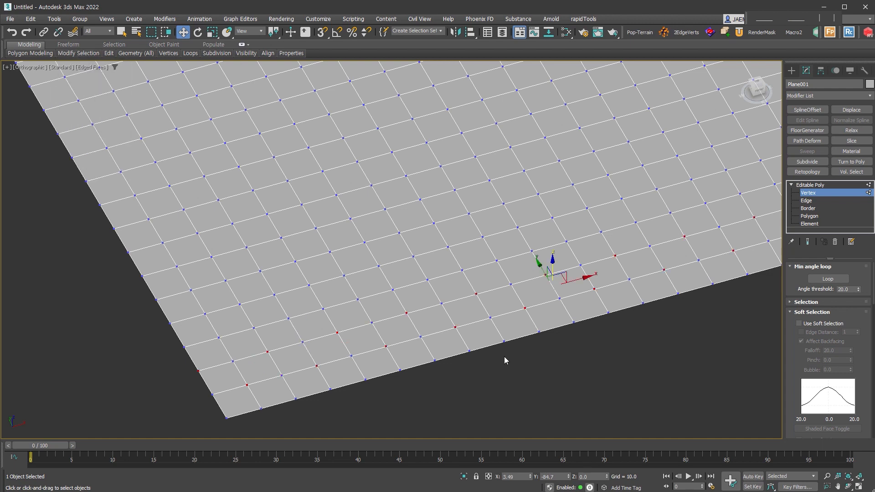
key("ctrl+z")
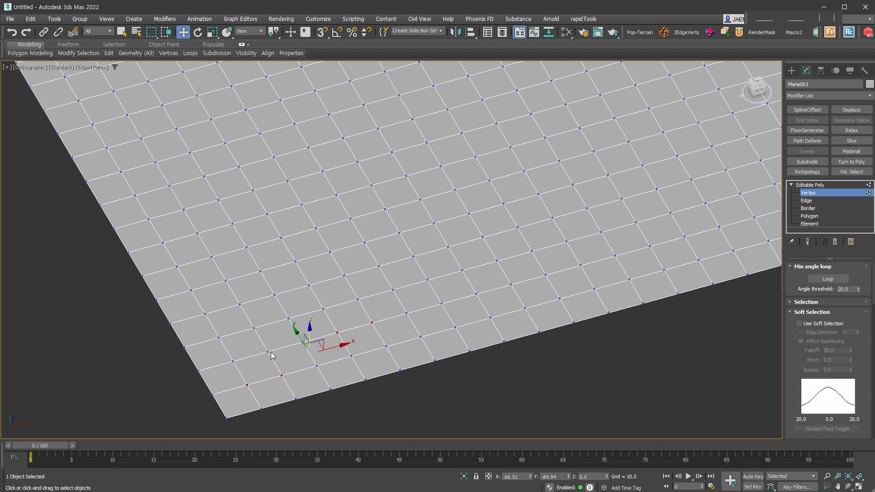
Select one edge in the second row and an offset edge in the next row, and extend both with a dot ring selection
left_click(806, 201)
left_click(267, 380)
left_click(352, 329)
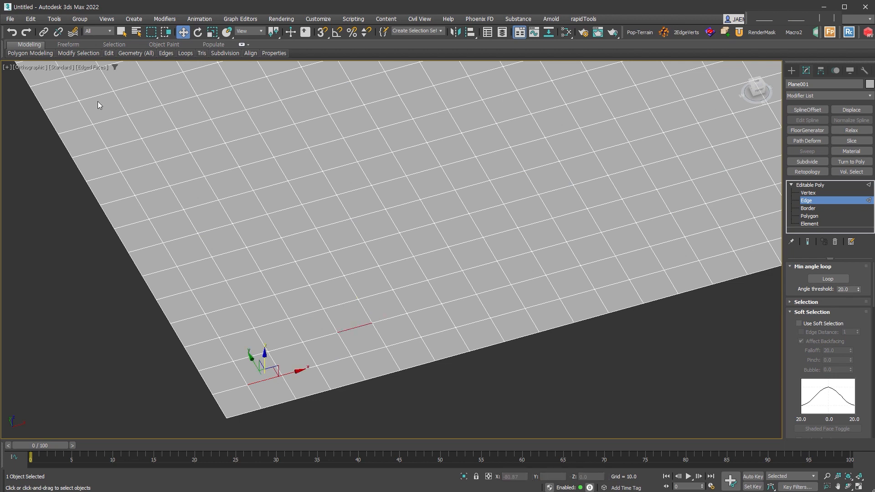
mouse_move(78, 53)
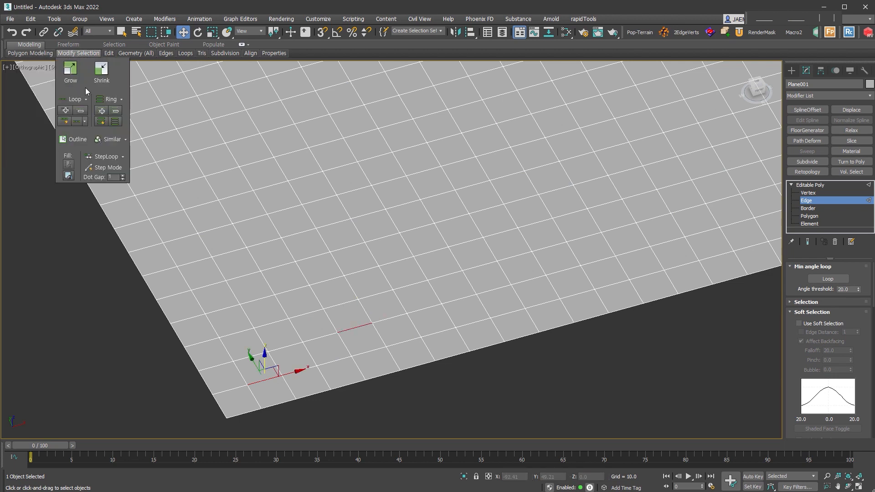
left_click(115, 121)
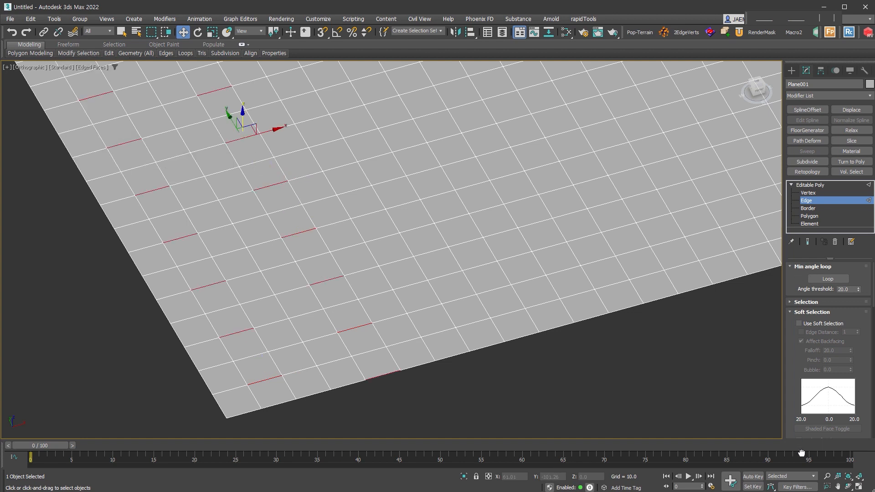
Convert the edge selection to vertices and extend it with a dot loop into a checker pattern across the plane
left_click(821, 303)
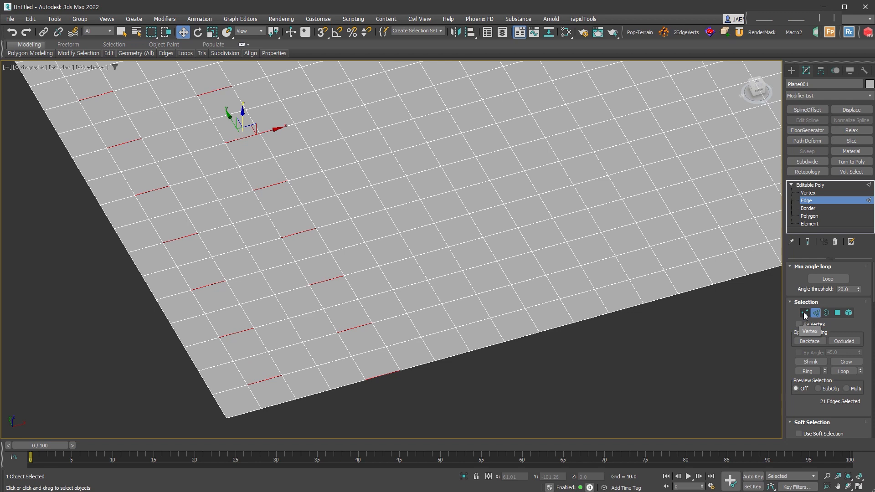
left_click(805, 314, "ctrl")
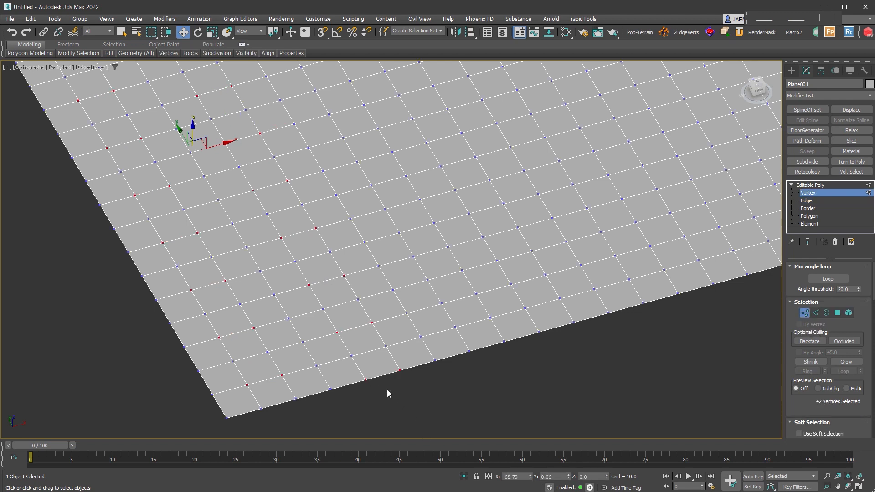
mouse_move(78, 53)
left_click(77, 122)
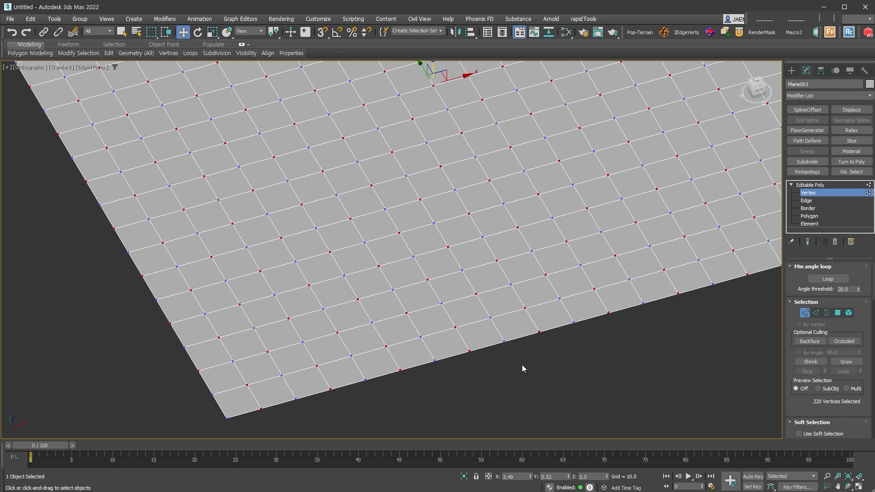
Apply a Push modifier to the selected checker vertices with a push value of -1.5
scroll(523, 363, "down", 5)
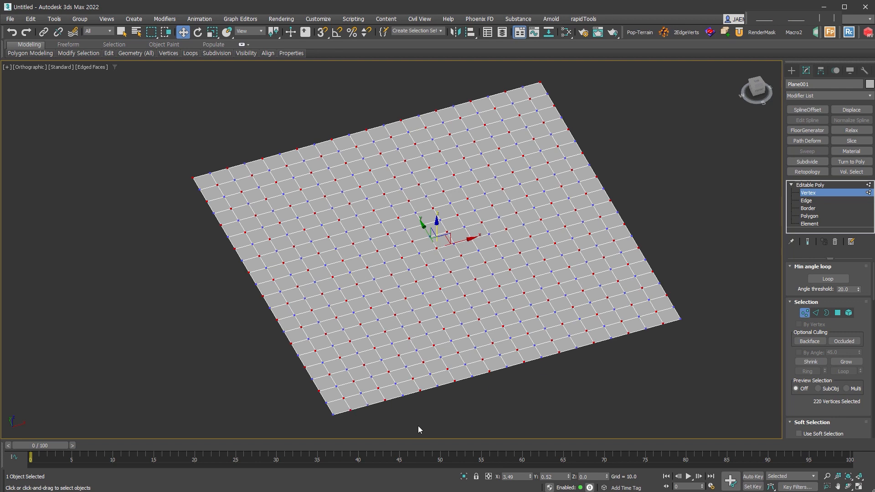
scroll(368, 425, "up", 3)
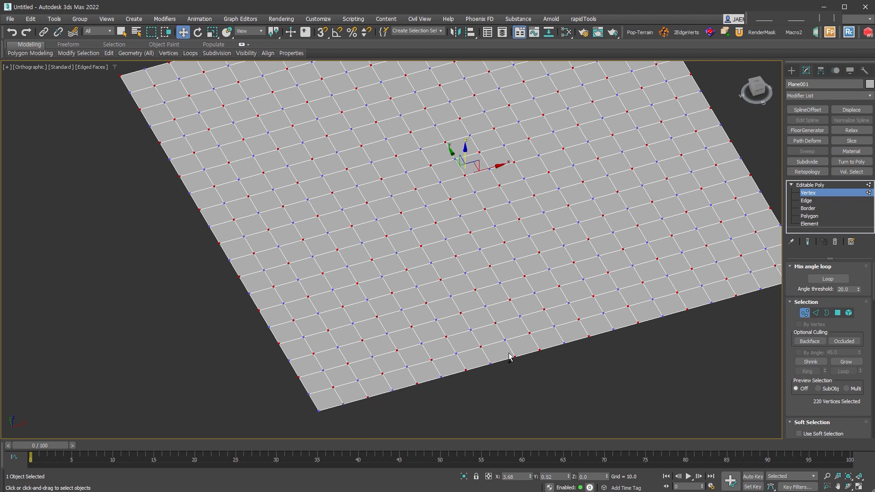
middle_click_drag(737, 297, 688, 310)
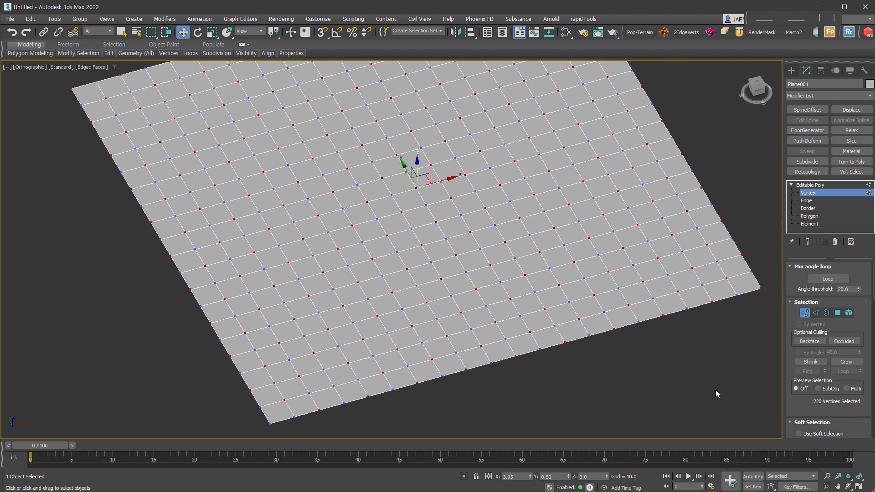
middle_click_drag(518, 351, 455, 374, "alt")
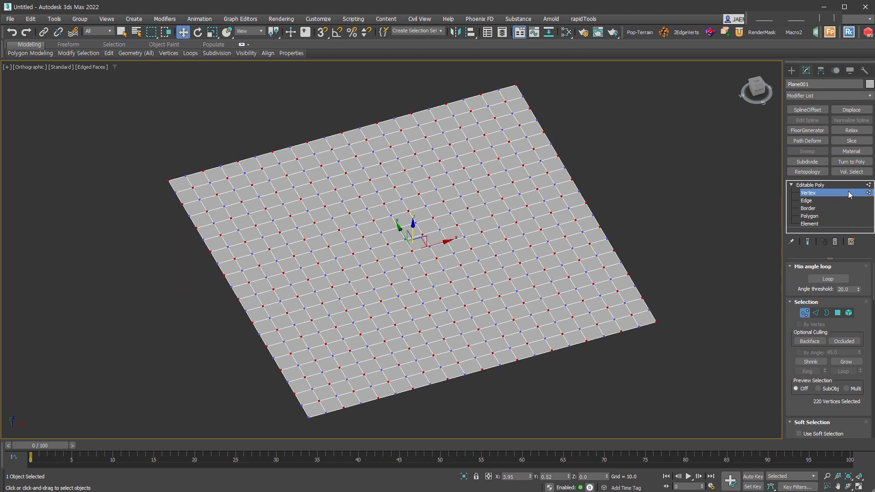
key("shift+p")
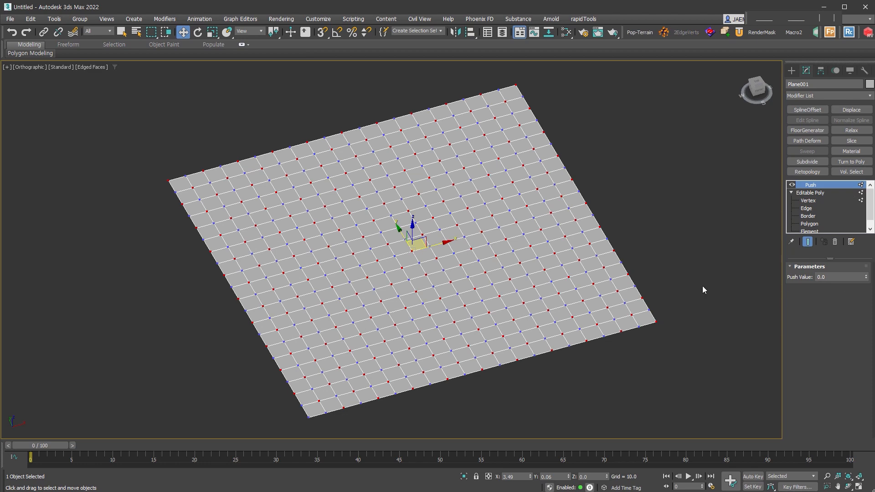
middle_click_drag(657, 323, 594, 251, "alt")
left_click_drag(866, 277, 860, 292)
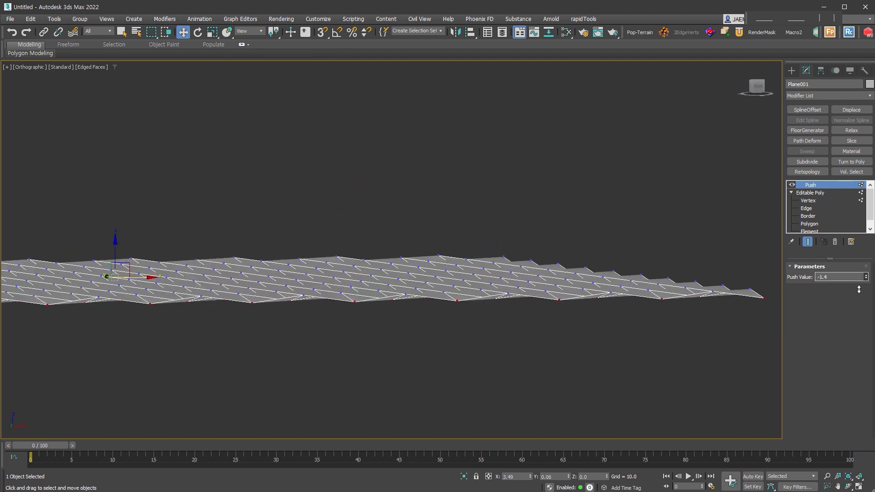
scroll(625, 321, "up", 1)
middle_click_drag(624, 317, 630, 320, "alt")
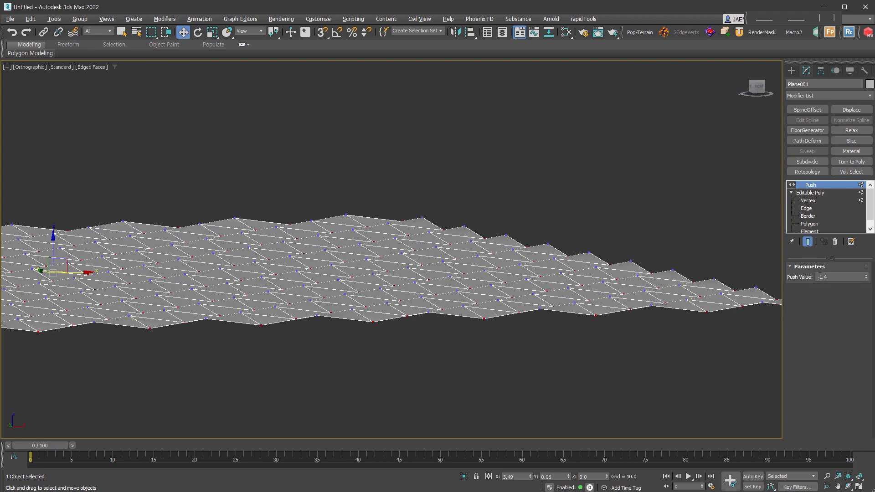
left_click(830, 277)
type("-1.5")
key("Return")
Collapse the pushed plane to a single Editable Poly
middle_click_drag(498, 350, 520, 329)
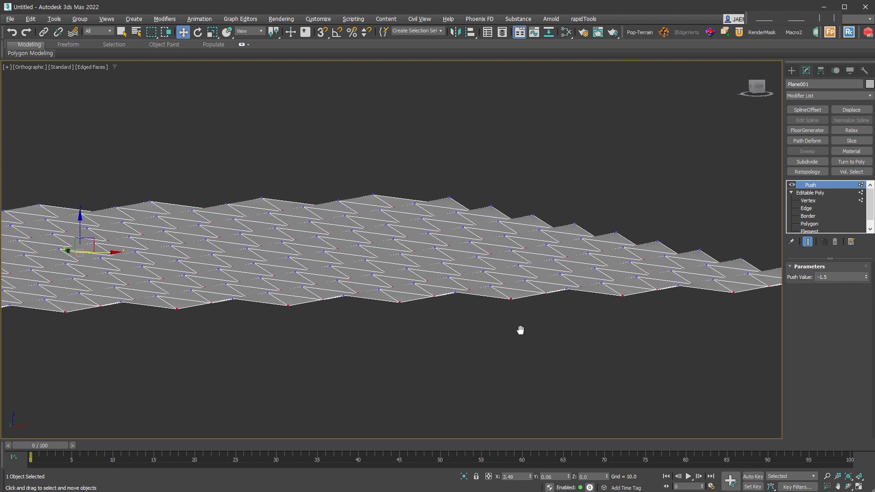
scroll(520, 328, "down", 3)
key("alt+c")
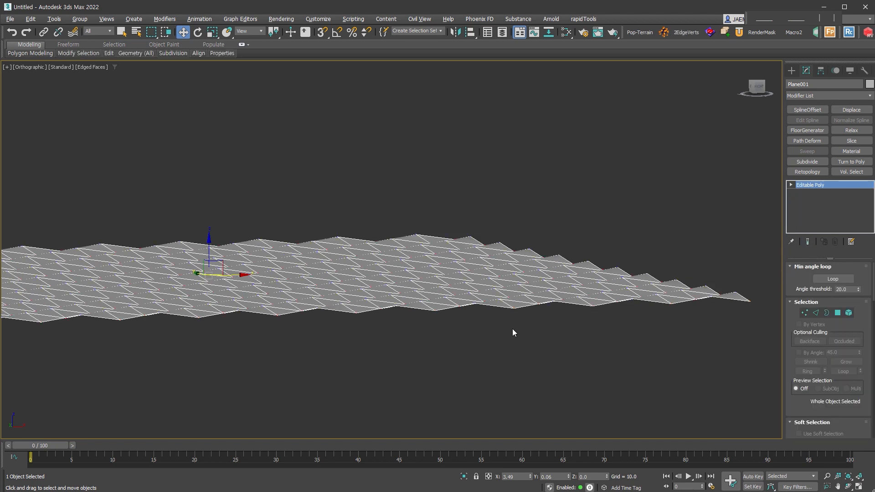
Switch to the front view and centre the pivot on the wavy plane
key("f")
scroll(361, 275, "up", 4)
scroll(268, 277, "up", 3)
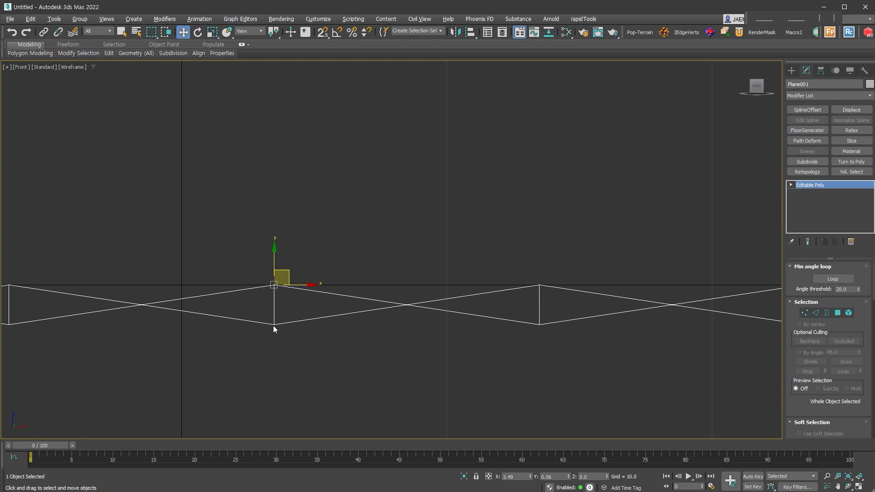
key("alt+p")
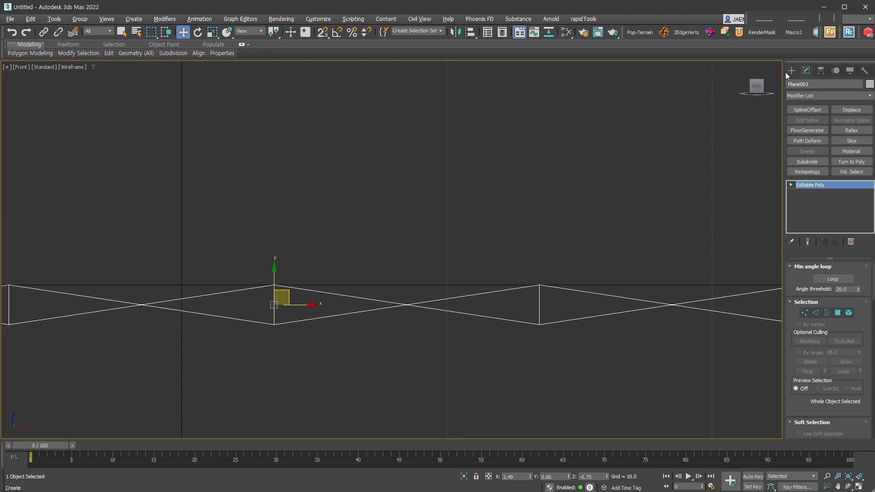
Select all the edge loops running in one direction across the wavy plane by extending one edge with Ring and Loop
scroll(524, 246, "down", 8)
middle_click_drag(447, 269, 570, 370, "alt")
left_click(815, 314)
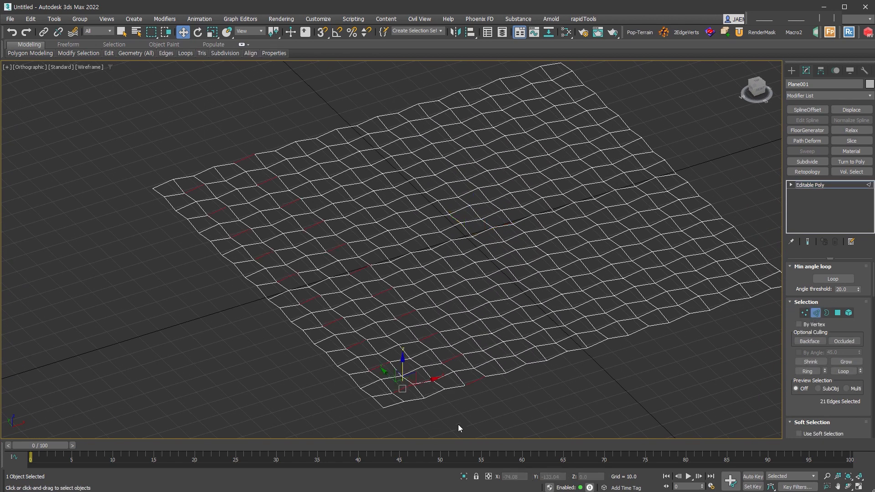
left_click(400, 398)
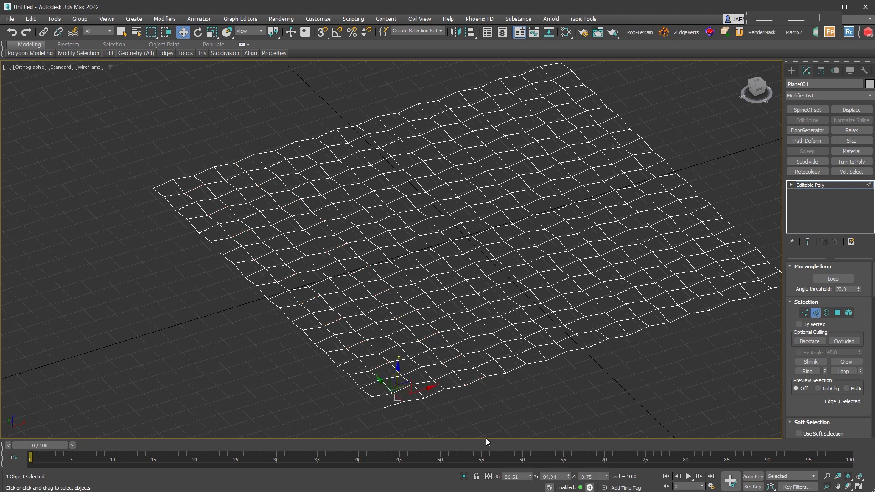
left_click(807, 372)
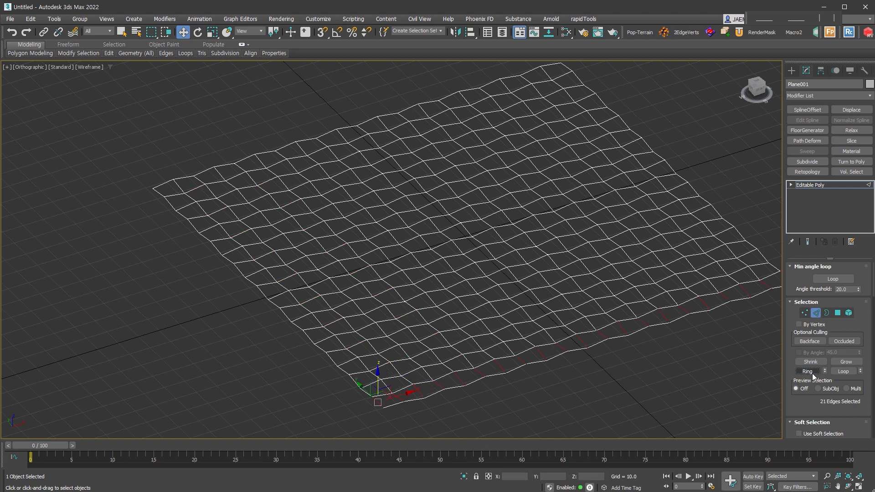
left_click(844, 371)
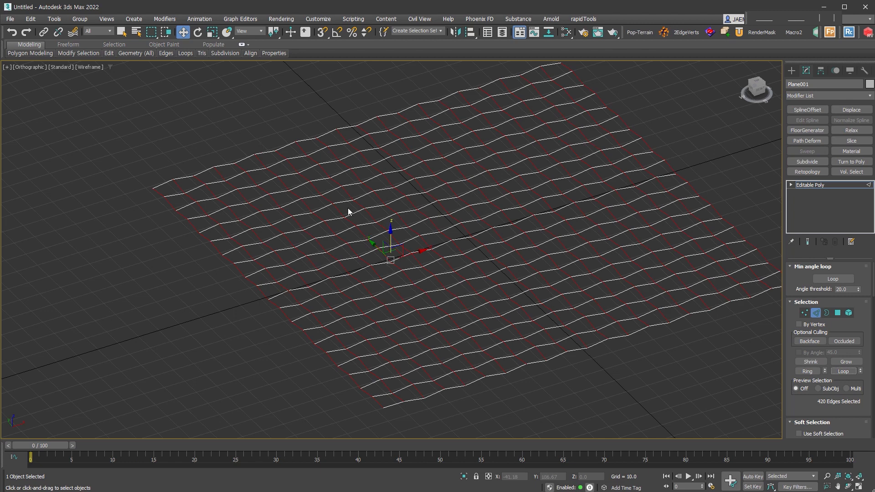
Create a separate linear shape from the selected edge loops
mouse_move(806, 406)
left_mouse_down()
mouse_move(811, 207)
mouse_move(811, 259)
left_mouse_up()
left_click(822, 272)
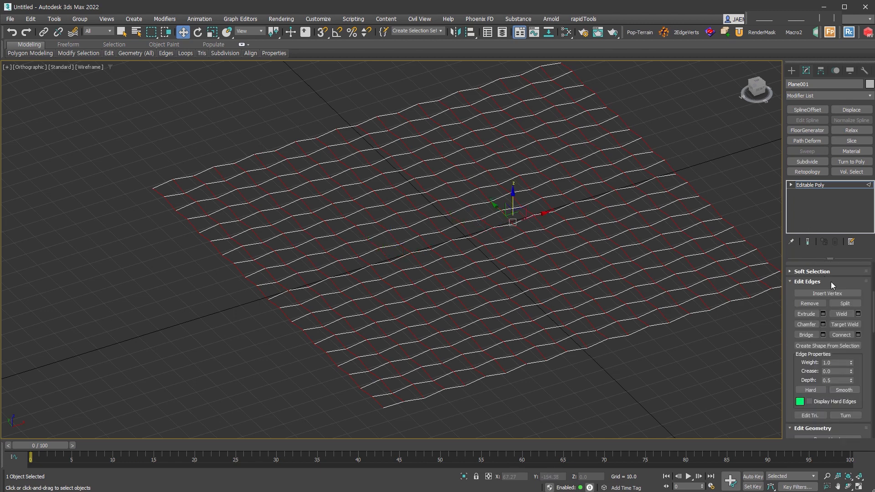
left_click(847, 346)
left_click(462, 253)
left_click(422, 266)
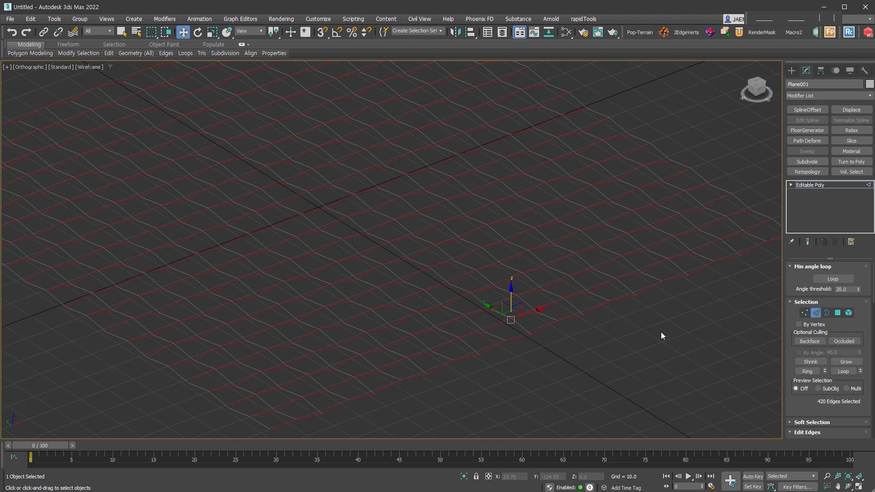
Mirror the whole wavy plane on the Z axis with an offset of 0.0 and no clone
middle_click_drag(444, 312, 507, 348)
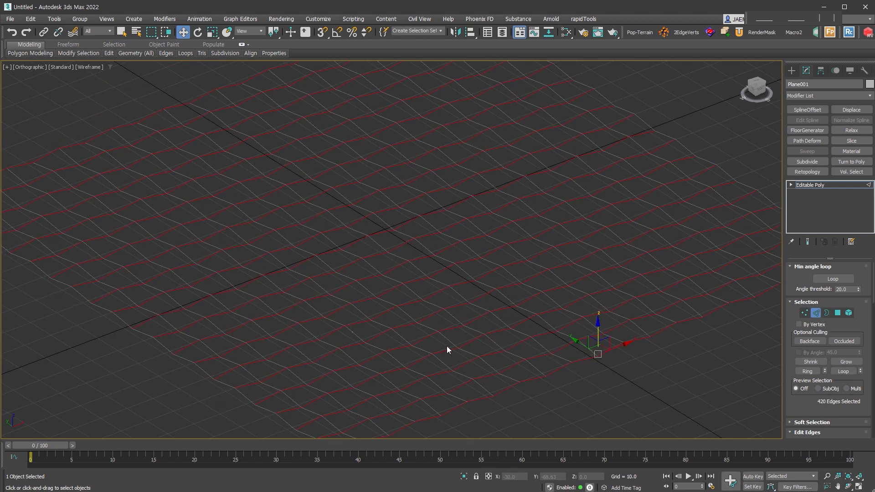
scroll(439, 390, "up", 4)
left_click(817, 185)
scroll(600, 342, "down", 5)
middle_click_drag(600, 342, 547, 361)
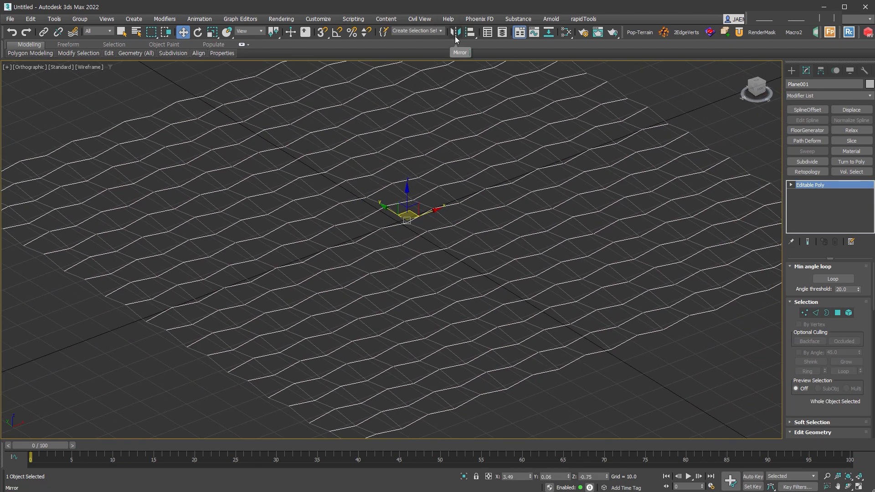
left_click(456, 32)
left_click(420, 226)
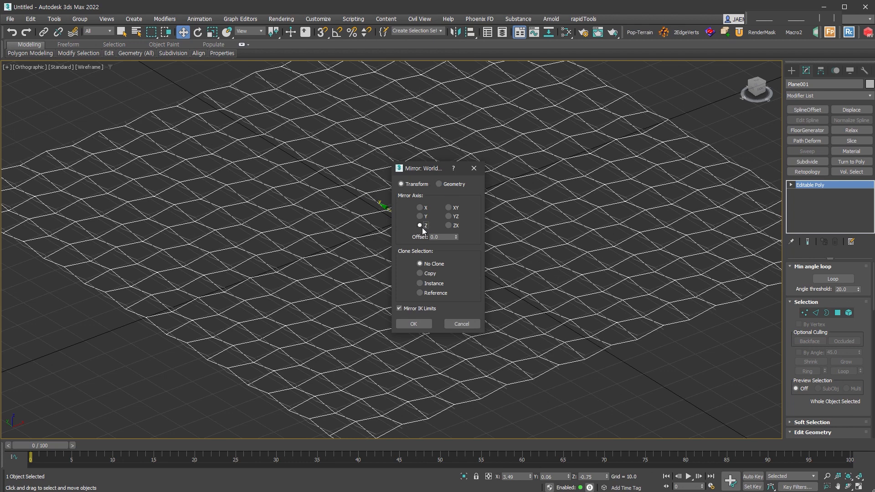
left_click(424, 322)
scroll(467, 238, "up", 6)
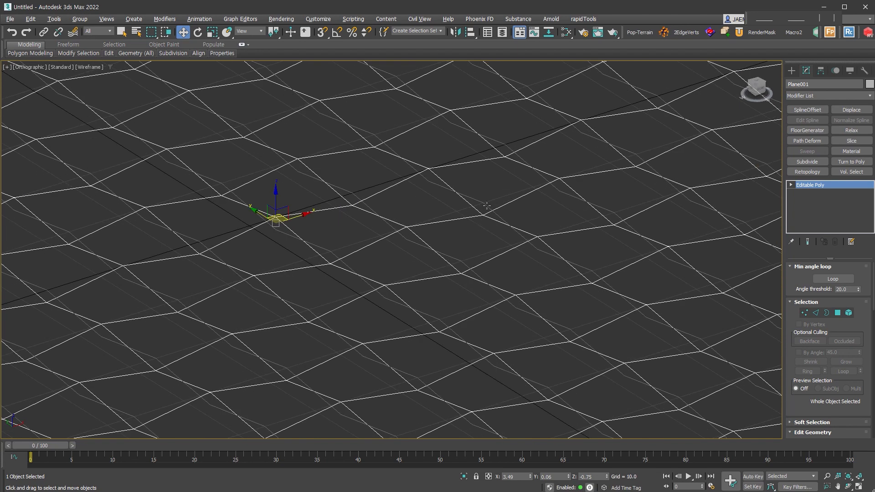
Create a second linear shape from the mirrored plane's edge loops running in the other direction
left_click(816, 313)
scroll(609, 246, "down", 6)
scroll(637, 279, "up", 2)
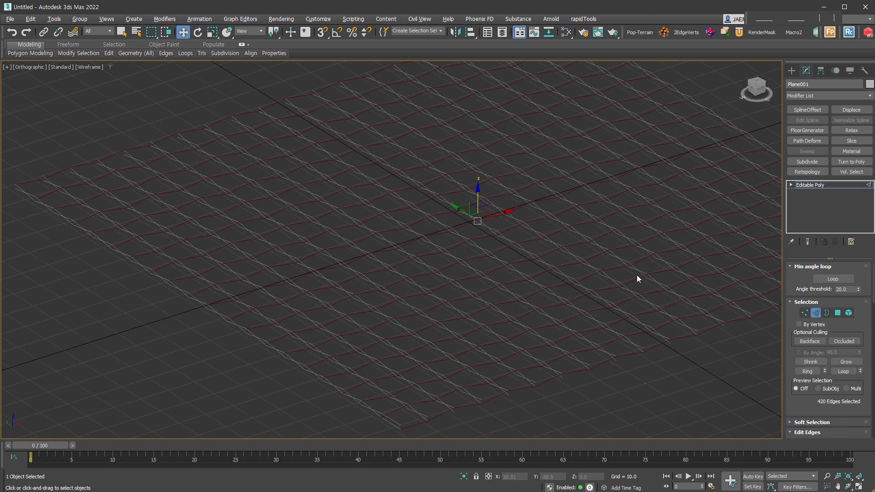
scroll(637, 279, "up", 2)
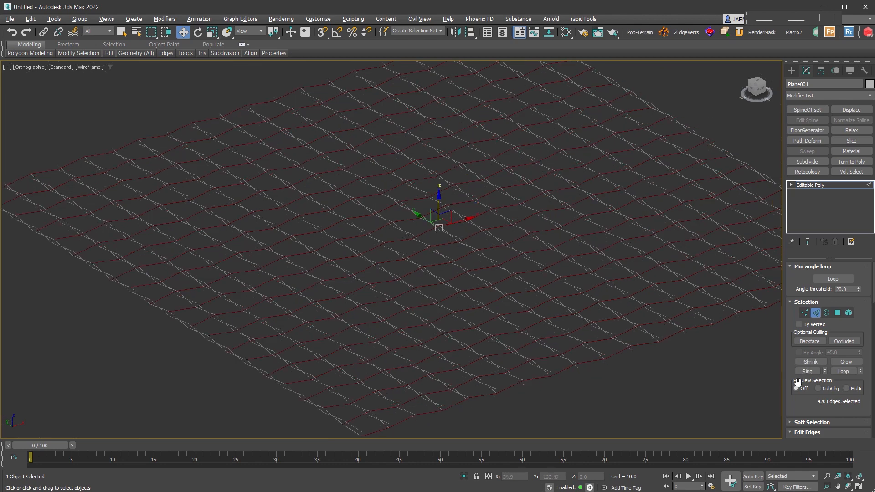
scroll(816, 365, "down", 5)
left_click(824, 340)
left_click(419, 267)
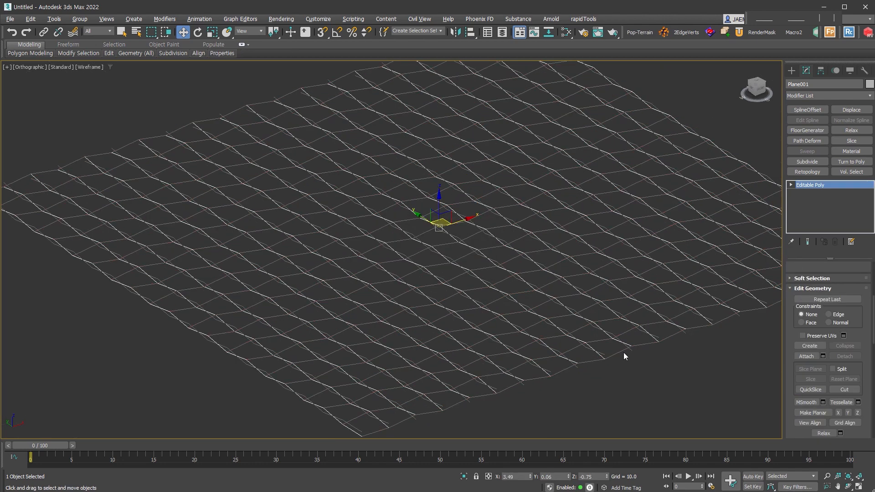
Select the original plane, Plane001, and hide it so only the two spline shapes are shown
left_click(487, 396)
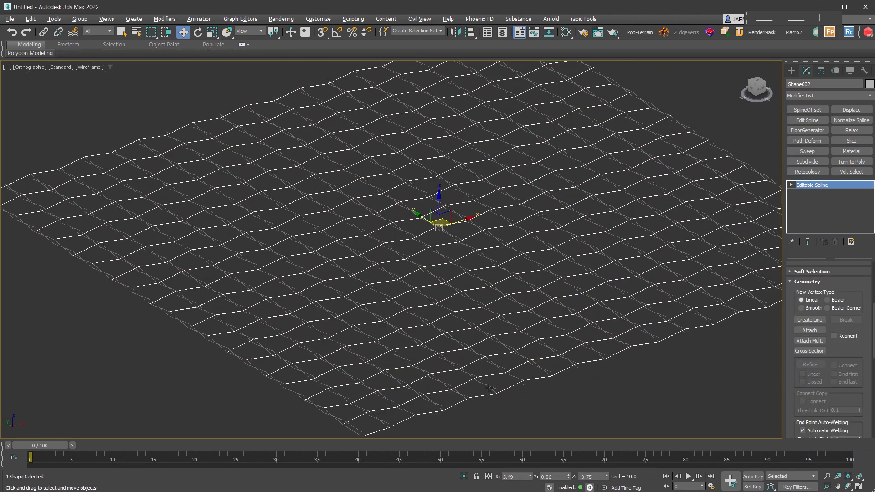
left_click(353, 431)
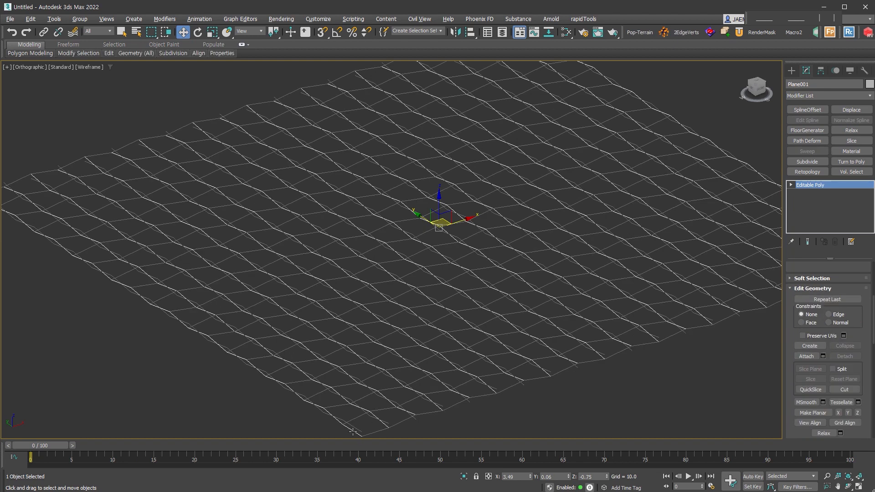
right_click(431, 223)
left_click(466, 190)
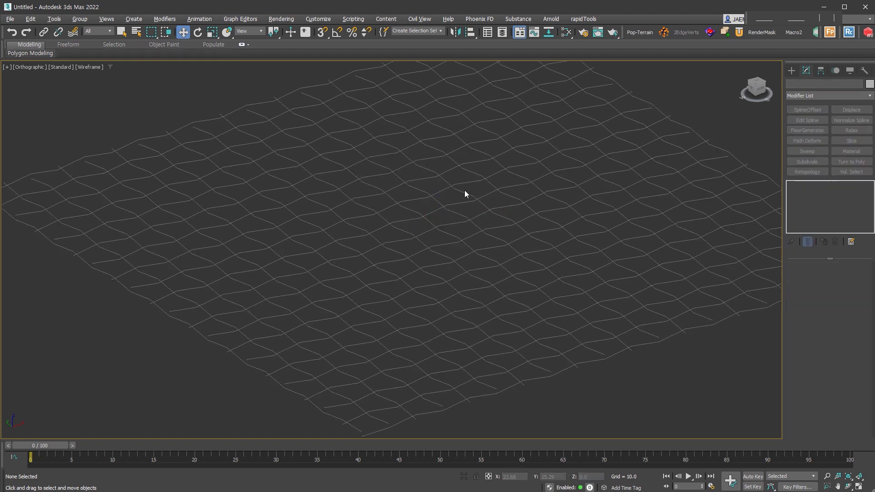
Attach the crosswise spline shape to Shape001 so both wire directions form one editable spline
left_click(465, 190)
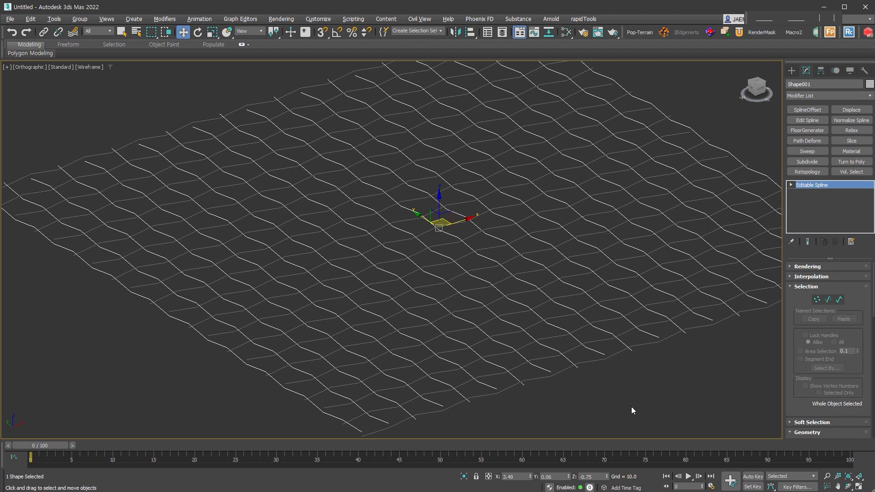
left_click_drag(793, 400, 794, 251)
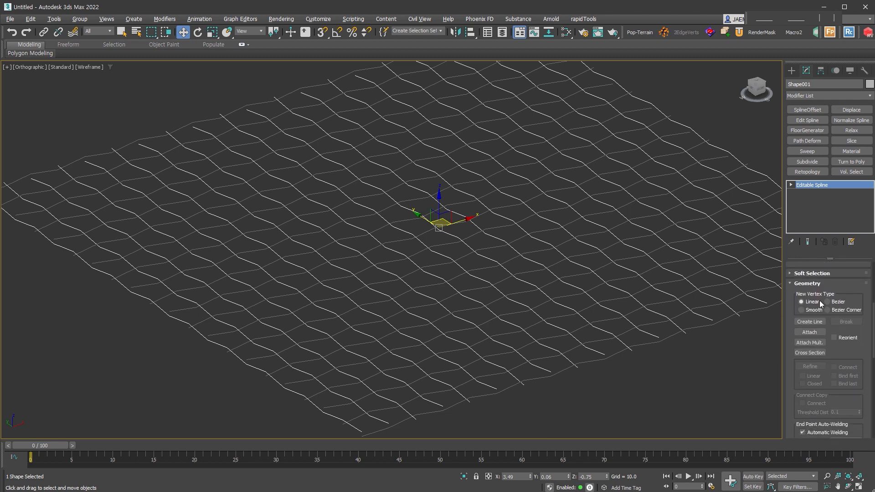
left_click(809, 332)
left_click(707, 326)
right_click(726, 334)
Enable Shape001 in the renderer and the viewport and set its radial thickness to 1.5
left_click(791, 185)
scroll(789, 298, "up", 5)
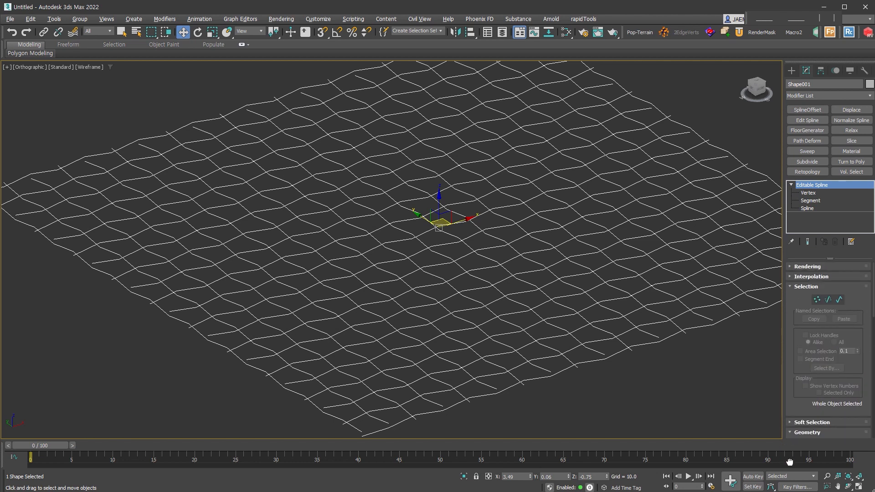
left_click(816, 266)
scroll(801, 281, "up", 1)
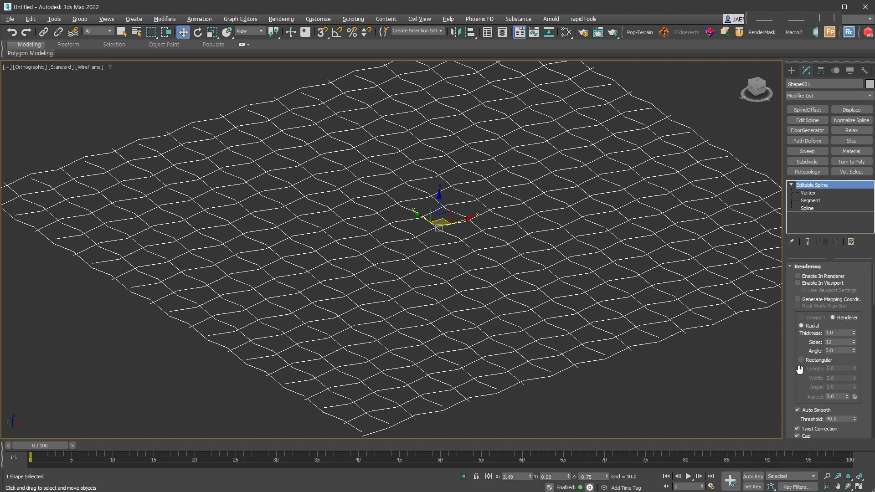
left_click(798, 283)
left_click(798, 275)
left_click_drag(837, 334, 815, 333)
type("1.5")
key("Return")
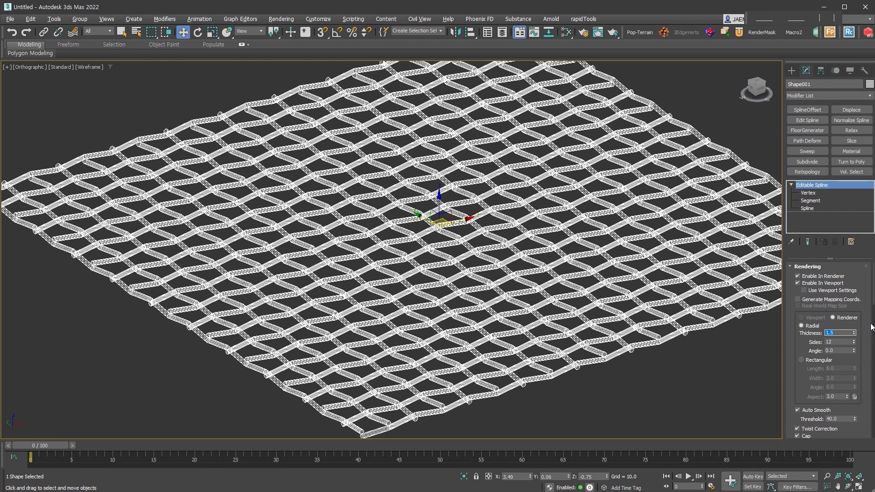
Examine how the wires cross over and under each other in shaded display with edged faces
scroll(759, 338, "up", 1)
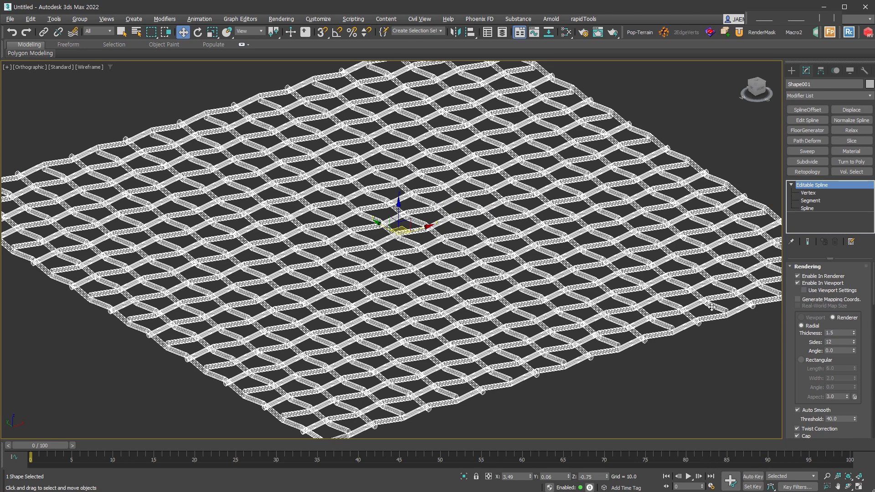
scroll(708, 310, "up", 10)
key("F3")
scroll(453, 254, "down", 15)
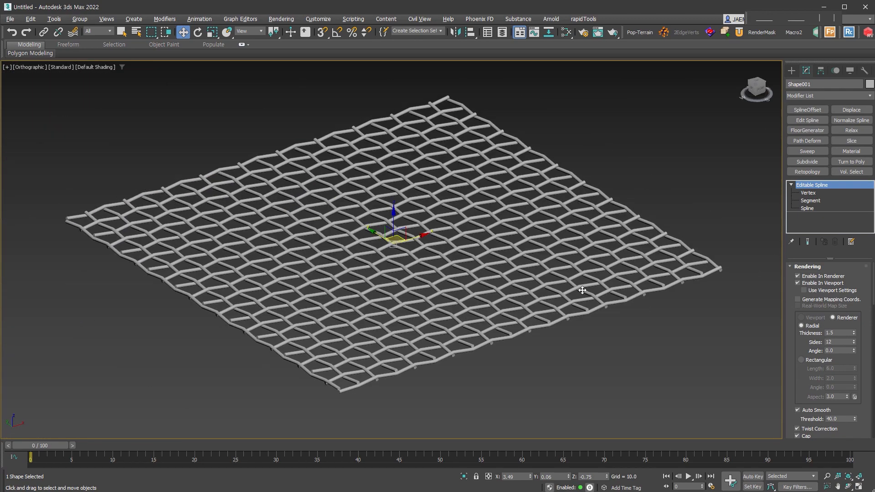
middle_click_drag(583, 291, 563, 273, "alt")
scroll(563, 273, "up", 5)
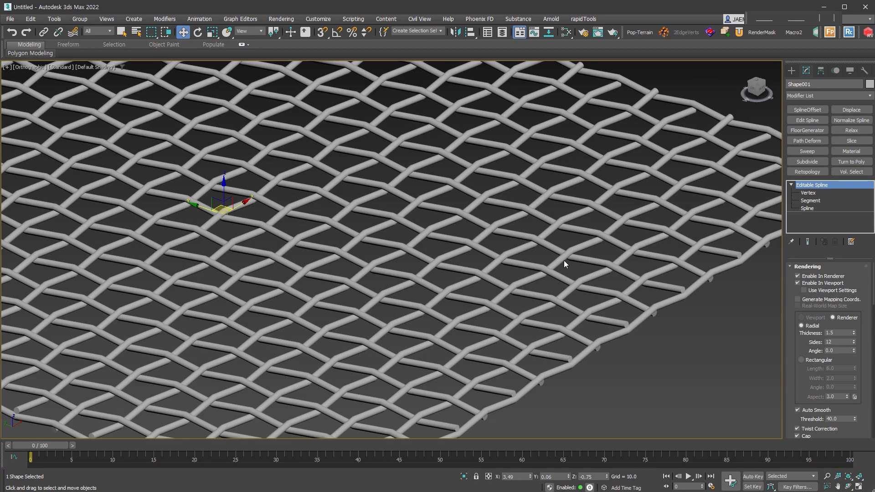
key("F4")
scroll(636, 236, "up", 4)
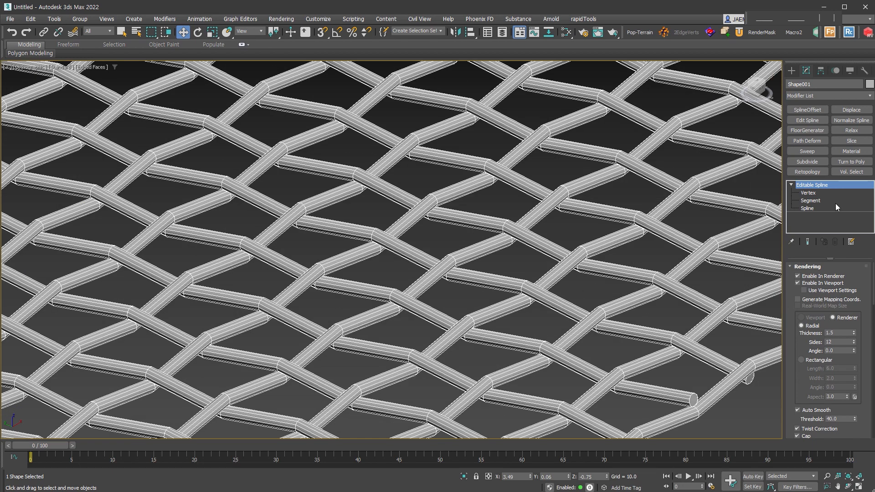
Select all splines of Shape001 in wireframe display and try to convert them to curves
left_click(807, 208)
key("F3")
key("z")
key("ctrl+a")
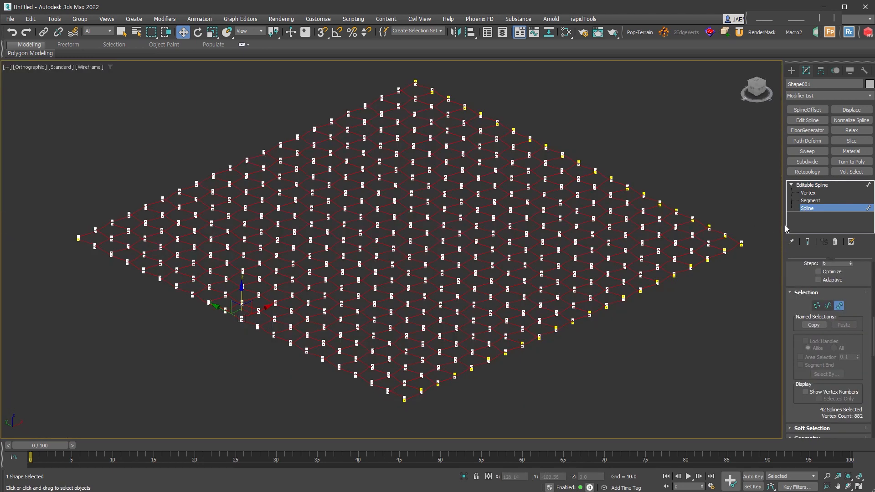
right_click(626, 252)
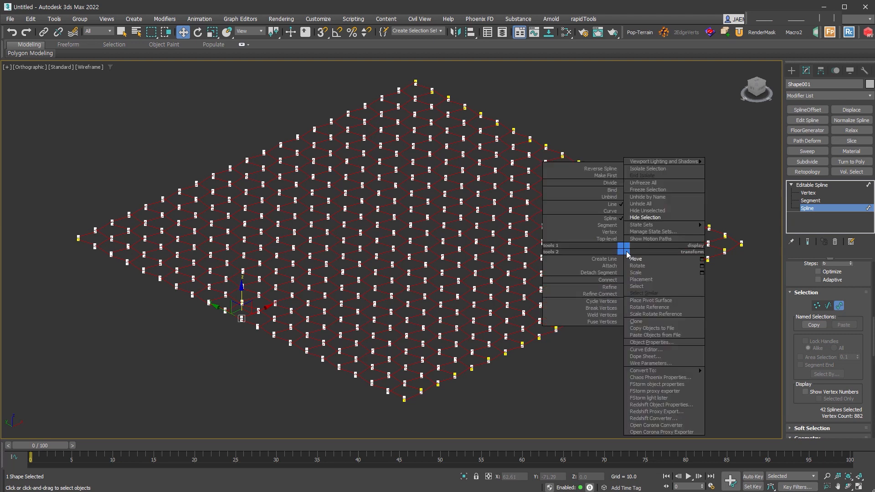
left_click(618, 212)
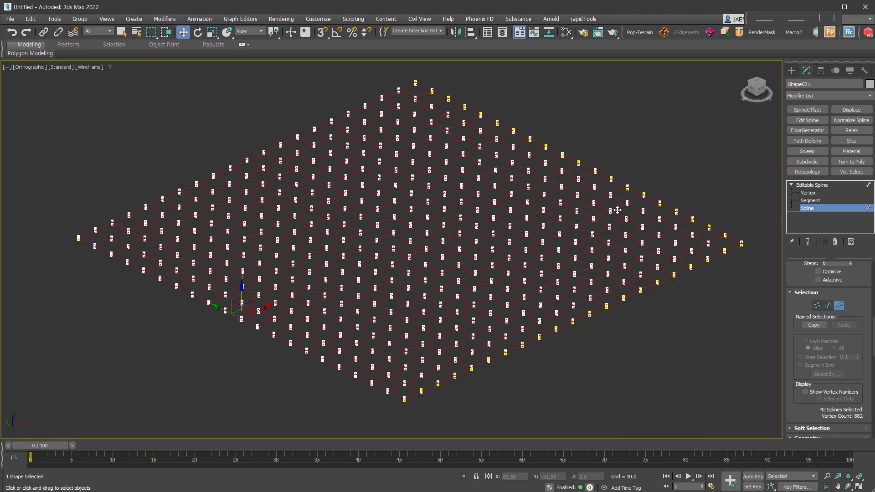
Change all vertices of Shape001 to Smooth and finally to Bezier to round the wires
left_click(814, 193)
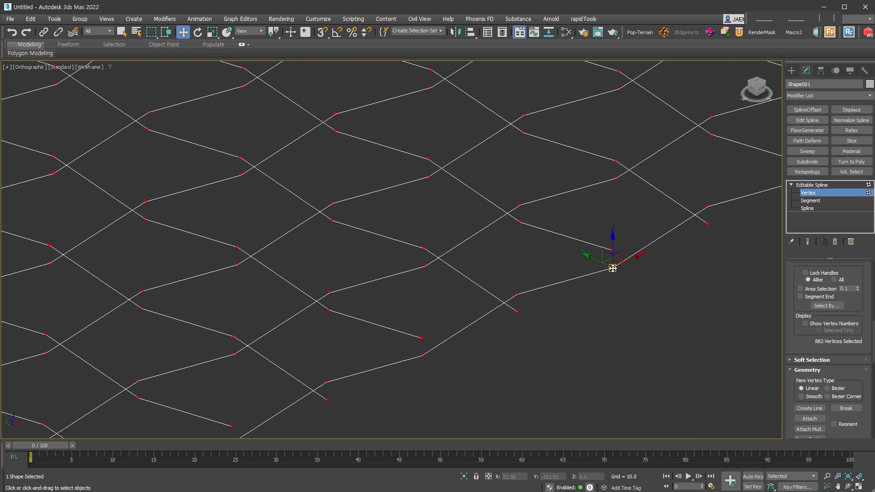
right_click(613, 269)
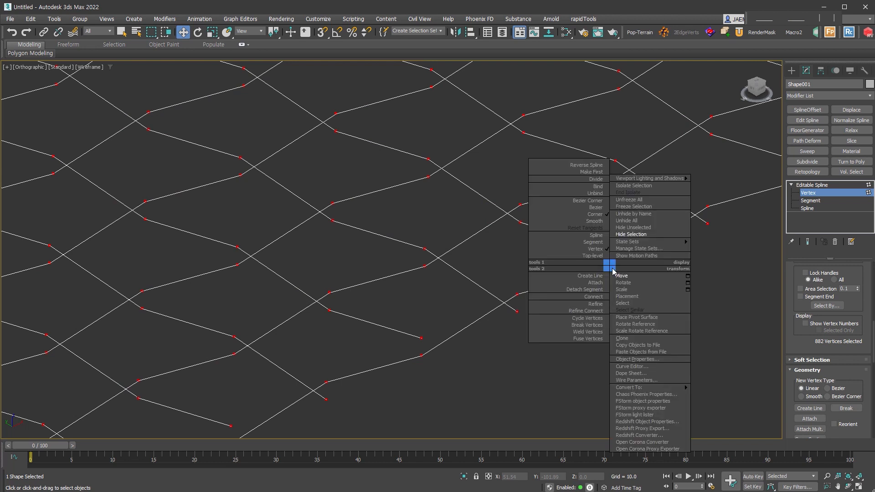
left_click(599, 225)
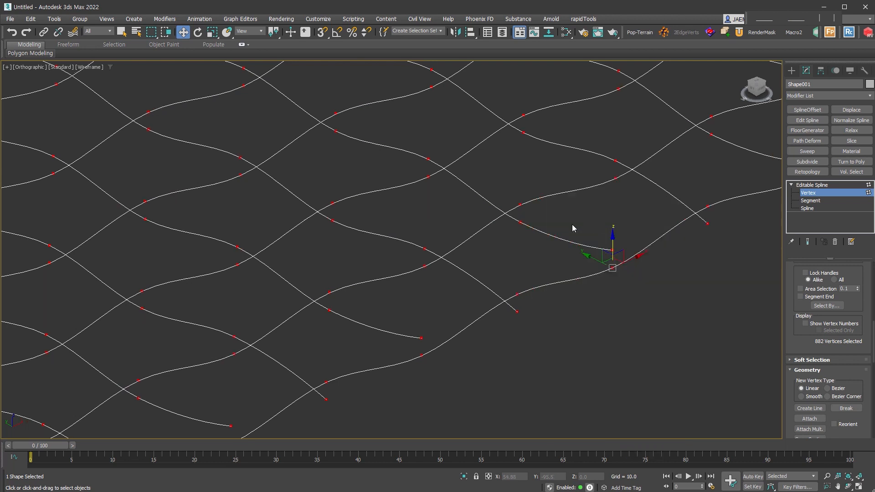
right_click(520, 220)
left_click(508, 162)
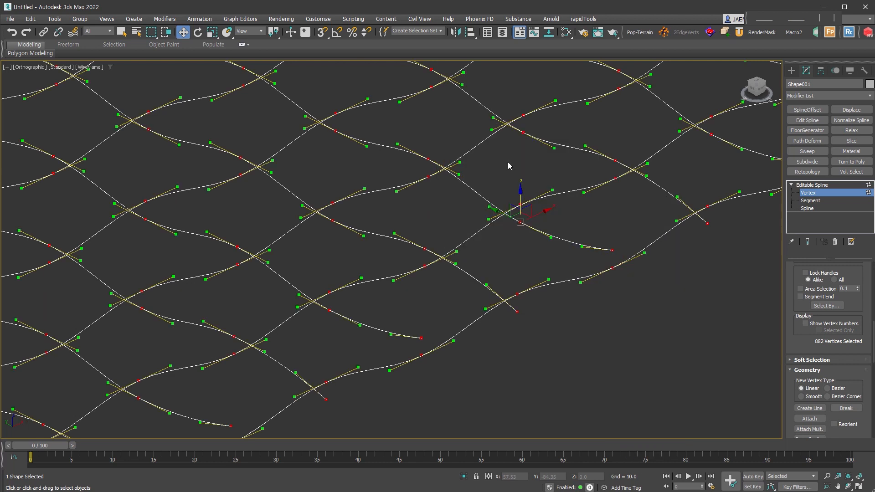
In Front view, try changing all vertices of Shape001 to Corner and from there directly to Bezier
key("f")
scroll(562, 248, "up", 10)
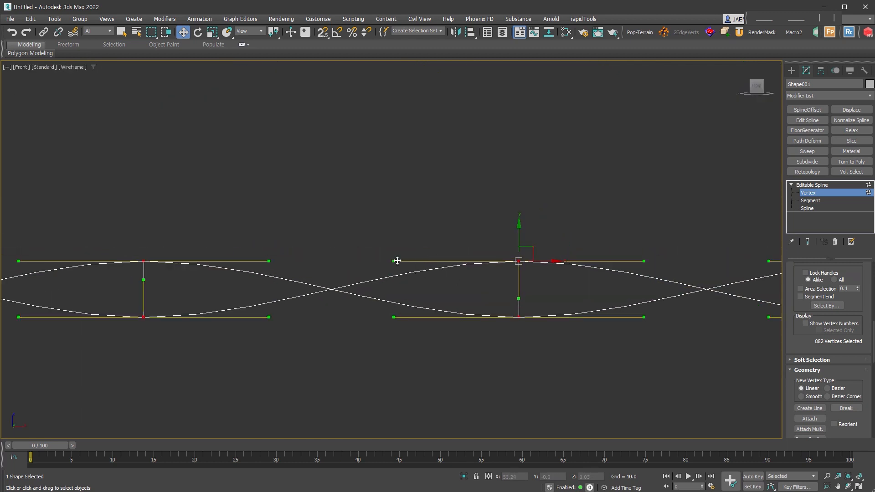
left_click(519, 318)
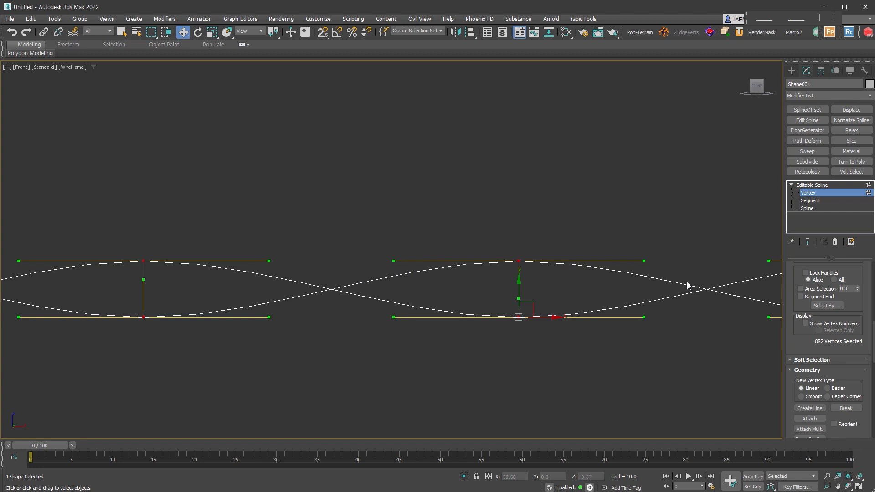
right_click(518, 258)
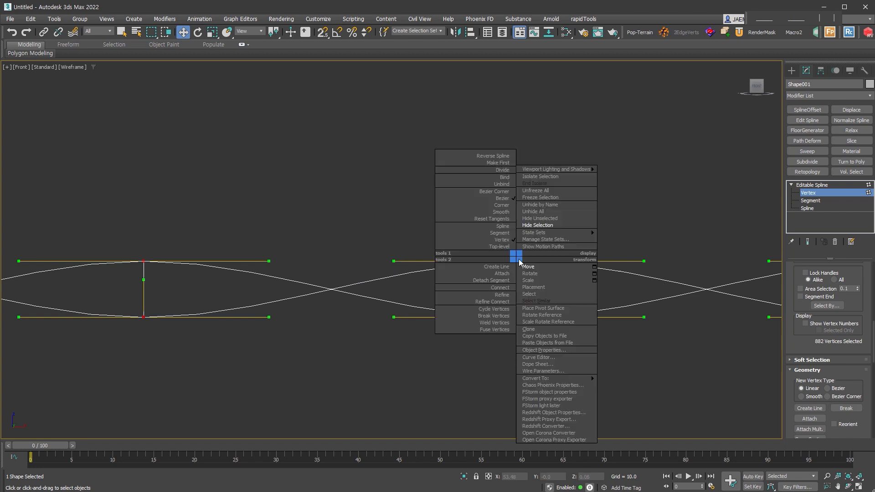
left_click(502, 206)
right_click(517, 257)
left_click(503, 199)
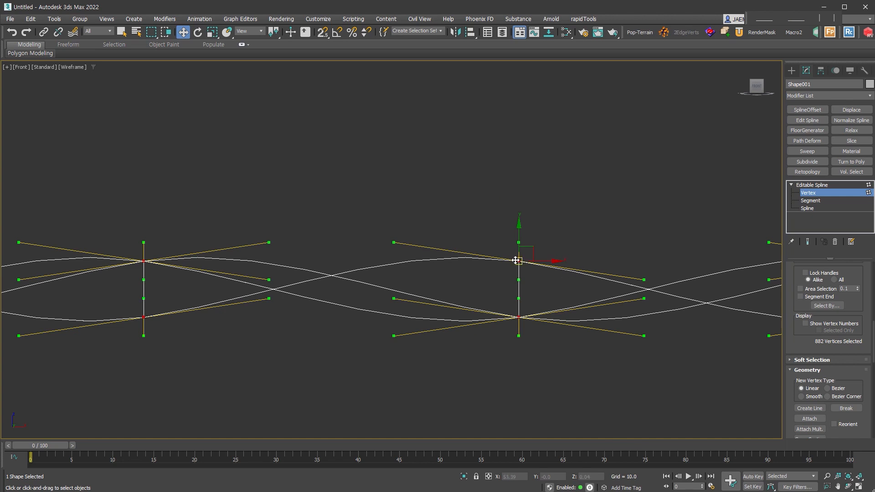
Change all vertices of Shape001 to Corner, on to Smooth and finally to Bezier so the tangent handles lie level
right_click(516, 261)
left_click(506, 213)
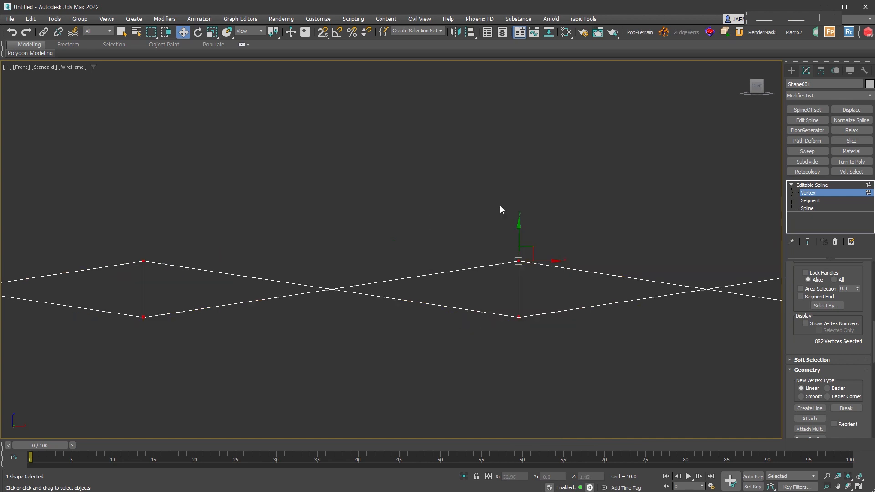
right_click(523, 261)
left_click(506, 213)
right_click(519, 259)
left_click(504, 199)
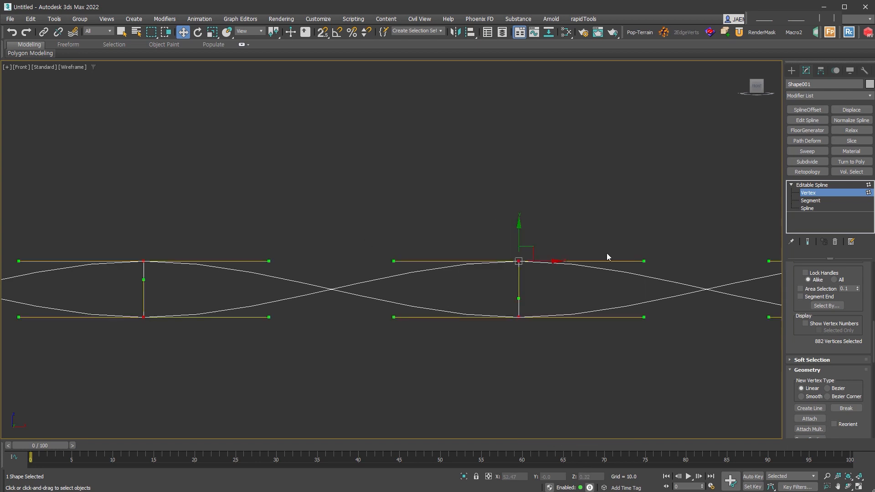
left_click(519, 261)
Turn the Optimize interpolation option of Shape001 on and off again to compare its effect on the curves
left_click_drag(803, 332, 838, 389)
left_click(812, 287)
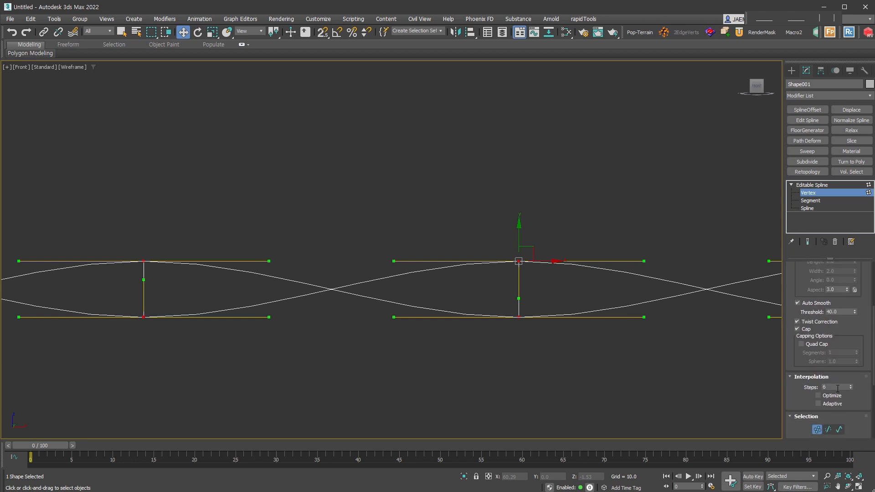
left_click(836, 395)
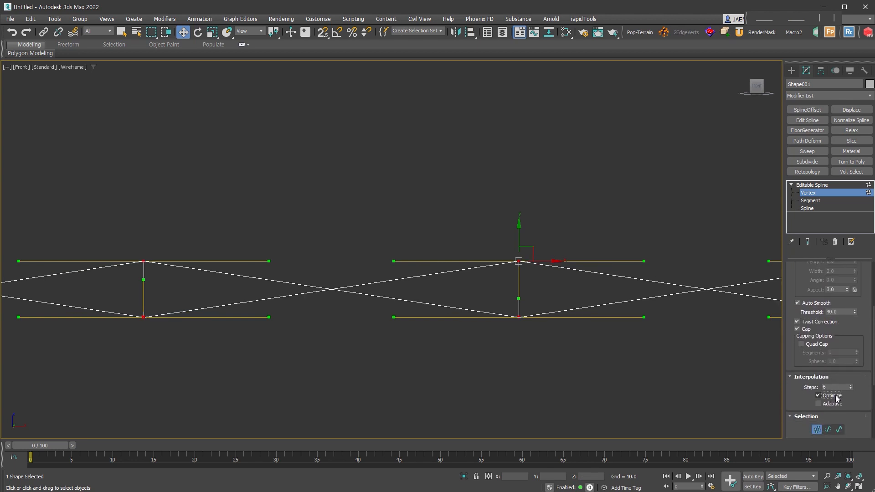
left_click(836, 396)
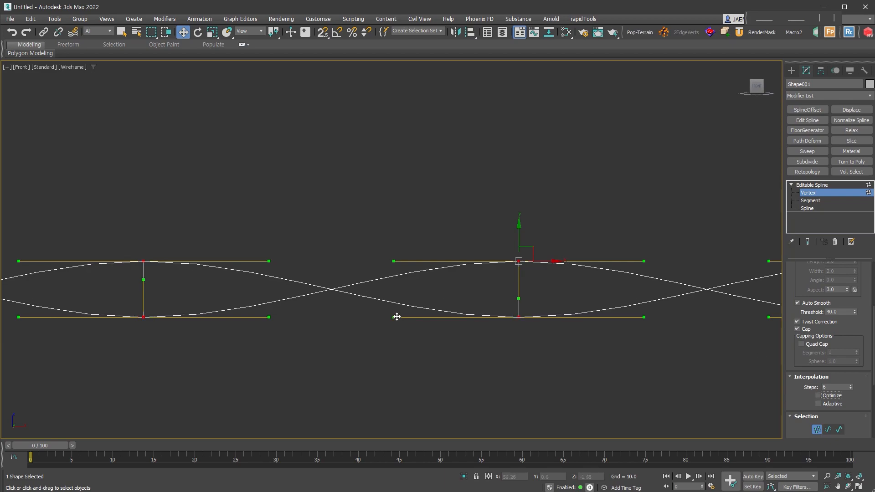
Leave vertex editing, enable Shape001 in the renderer and the viewport, and set its radial sides to 20
scroll(621, 328, "down", 8)
middle_click_drag(621, 328, 647, 310, "alt")
key("1")
scroll(801, 283, "up", 5)
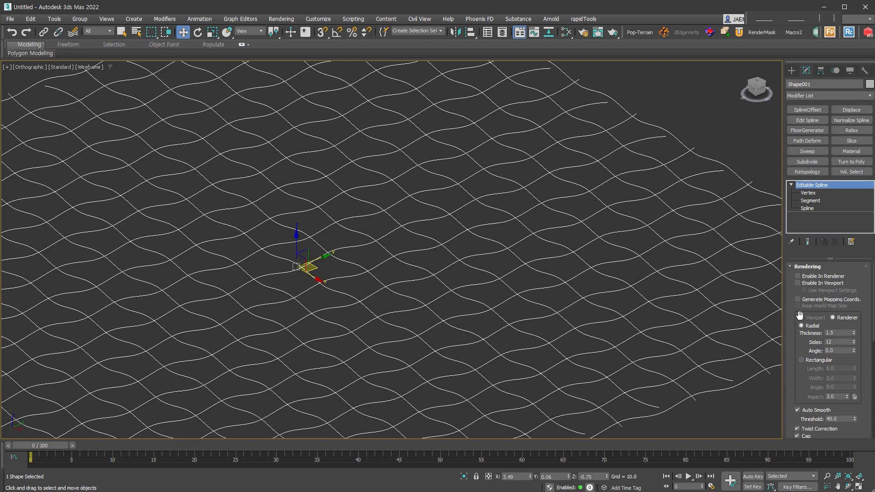
left_click(819, 283)
scroll(652, 282, "up", 5)
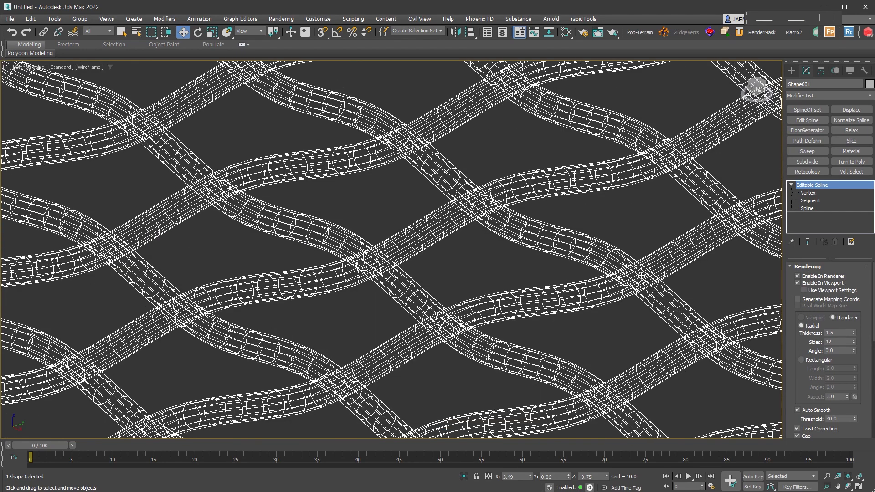
left_click(834, 342)
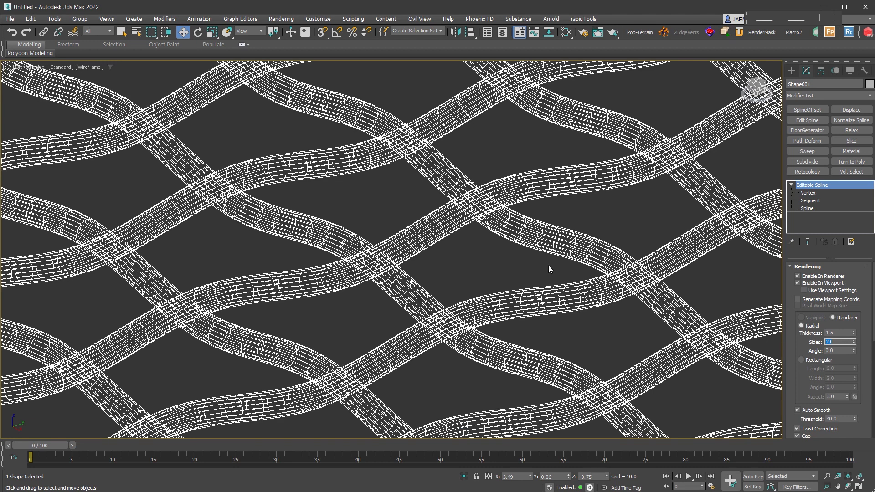
Examine the over-and-under wire crossings from the top in default shading without edged faces or grid
key("F3")
scroll(572, 278, "down", 5)
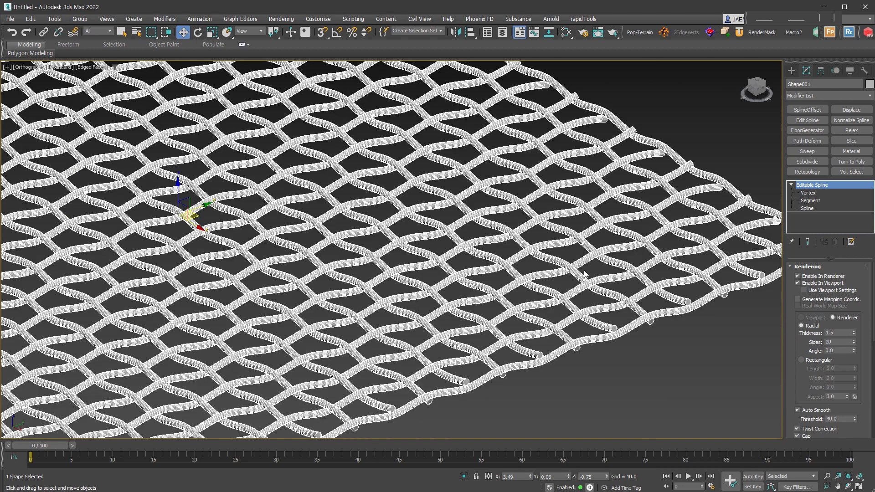
key("t")
key("z")
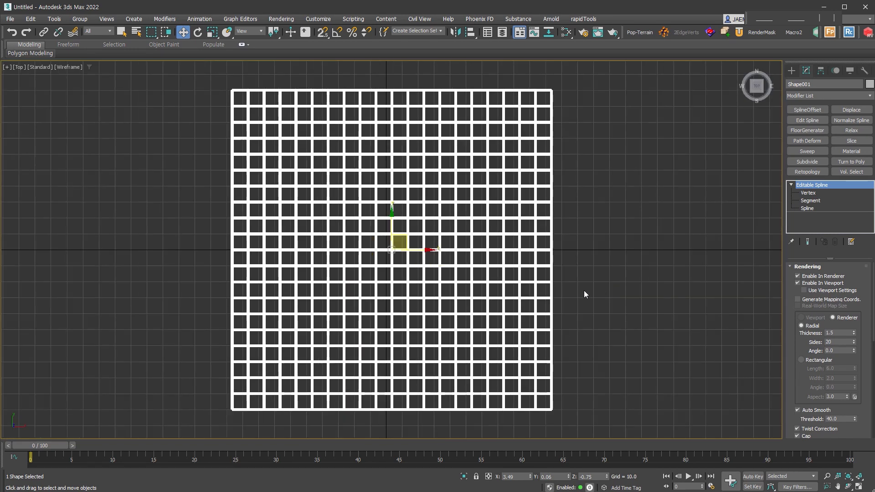
middle_click_drag(543, 291, 600, 296)
key("g")
scroll(600, 297, "up", 8)
key("F4")
scroll(600, 297, "down", 6)
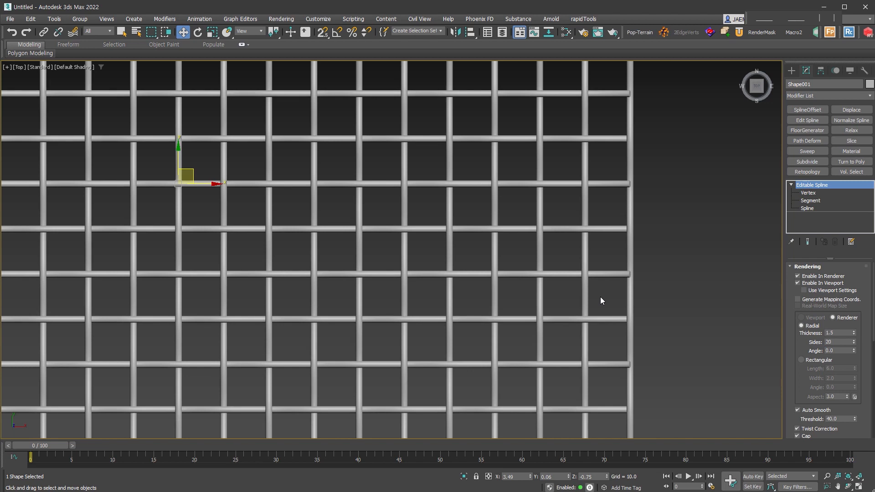
middle_click_drag(534, 276, 656, 375)
scroll(315, 144, "up", 6)
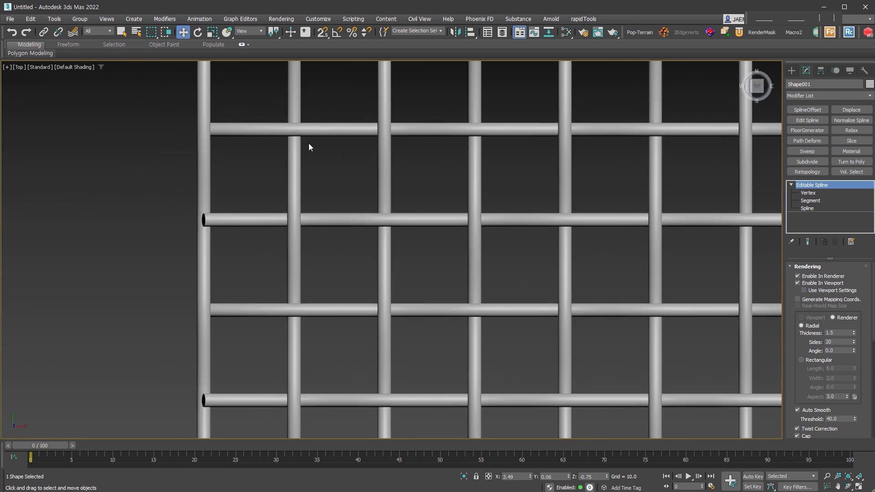
Examine how the weave pattern repeats along the borders and corners of the whole mesh in Top view
scroll(308, 143, "down", 5)
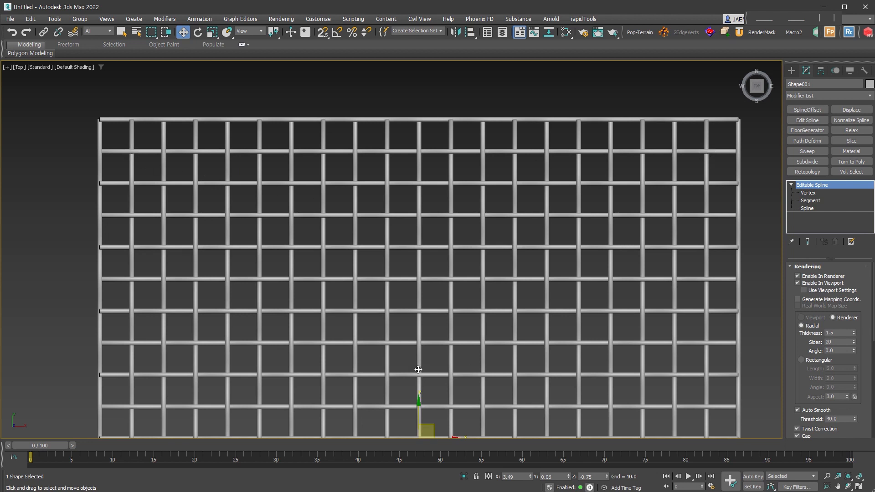
middle_click_drag(239, 307, 291, 4)
middle_click_drag(288, 296, 292, 212)
scroll(262, 289, "up", 2)
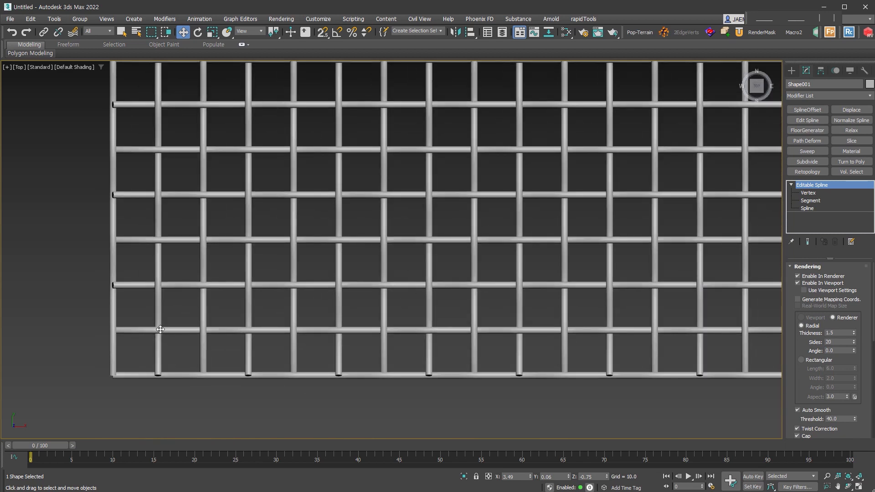
scroll(161, 335, "down", 6)
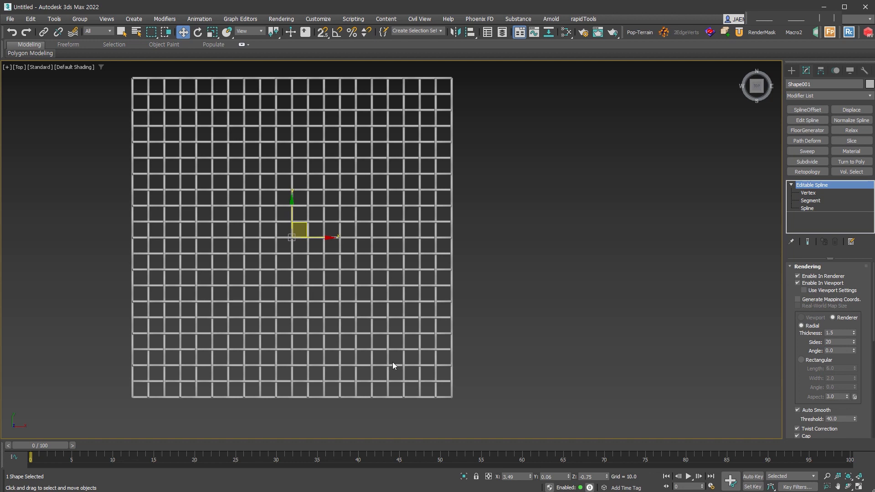
middle_click_drag(393, 362, 517, 371)
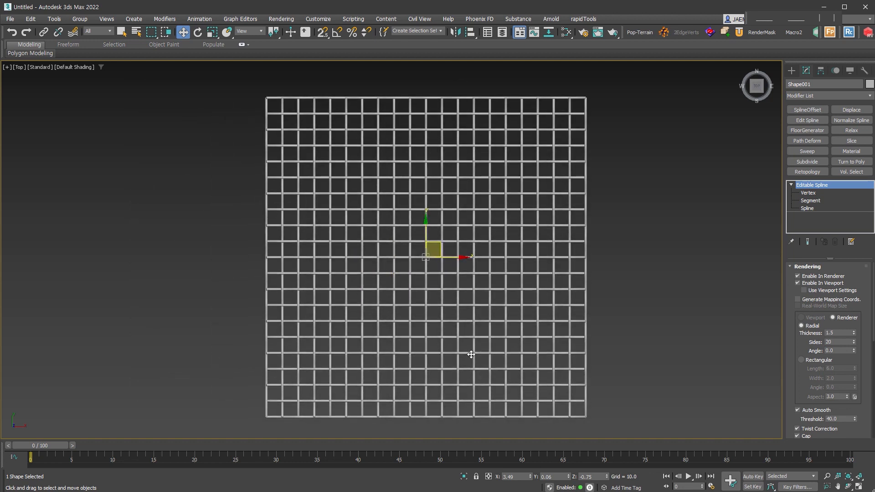
Unhide all objects and isolate Plane001 in wireframe display
left_click(792, 70)
right_click(509, 269)
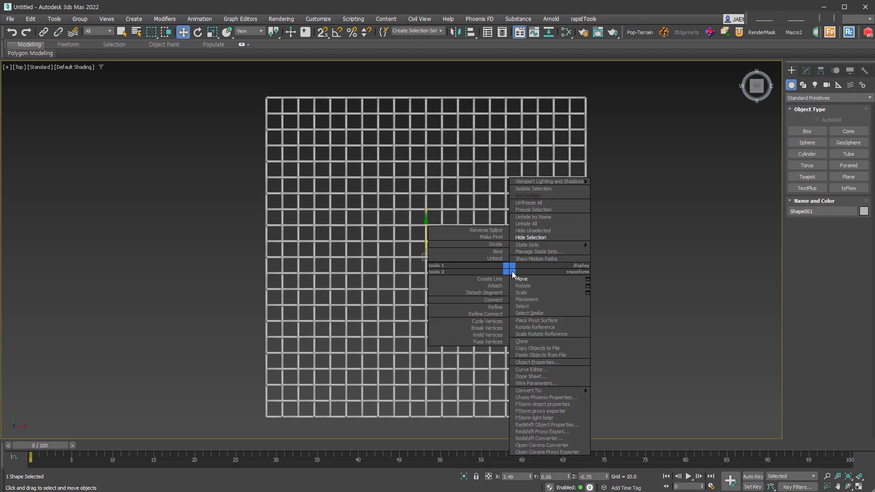
left_click(554, 224)
left_click(553, 226)
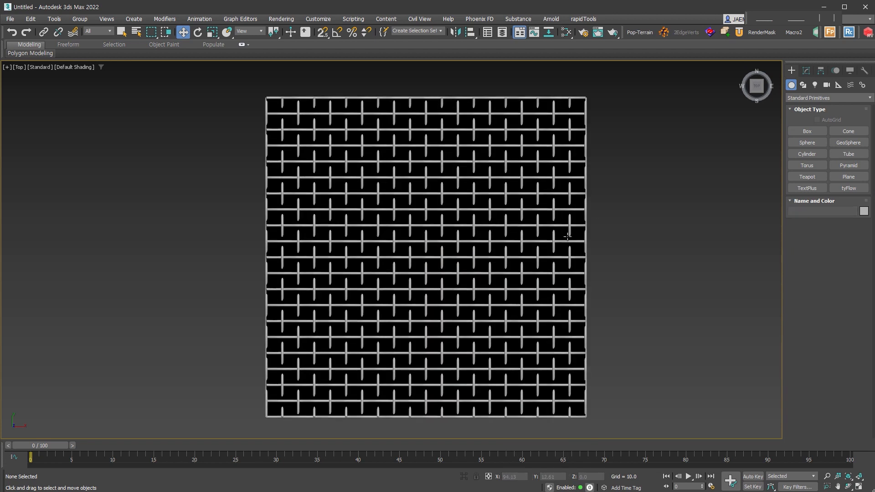
right_click(561, 233)
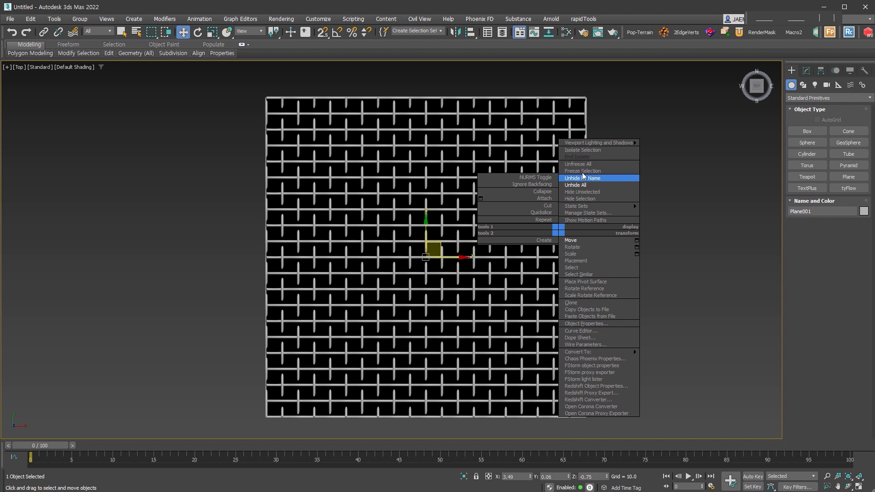
left_click(591, 152)
key("F3")
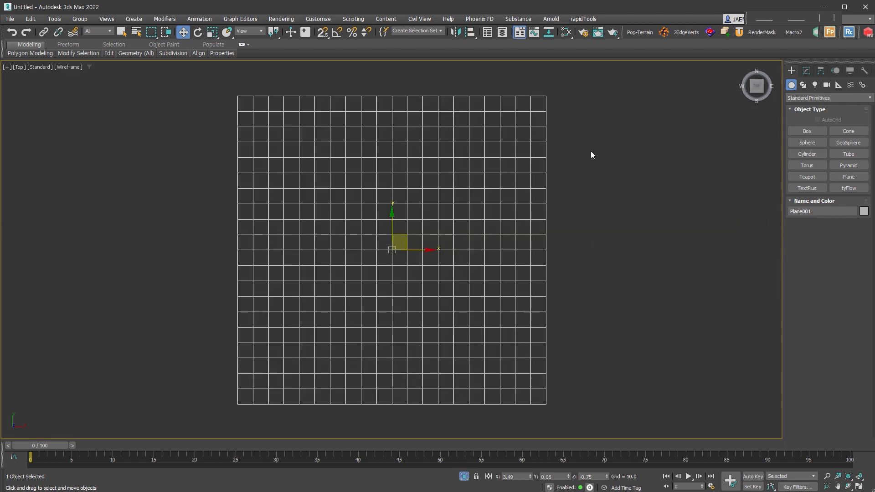
Create a 180 by 180 plane snapped one cell inside Plane001's border, with 1 length and 1 width segment
left_click(841, 179)
key("s")
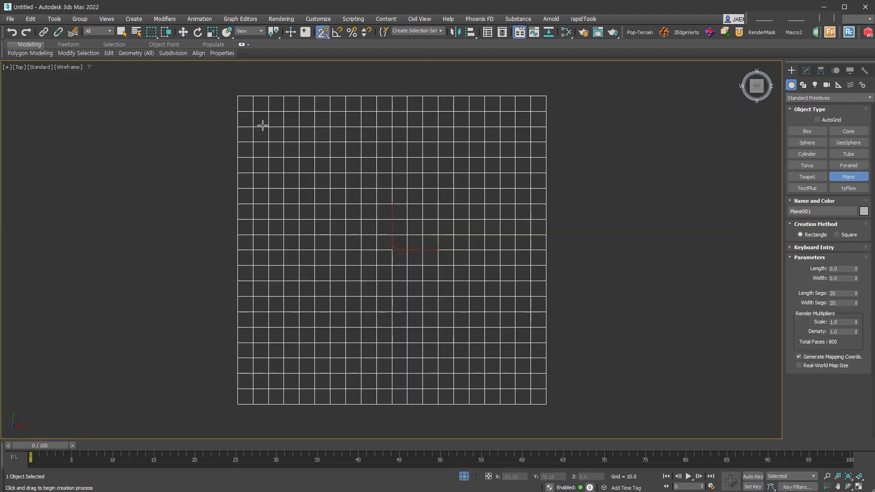
left_click_drag(253, 111, 531, 389)
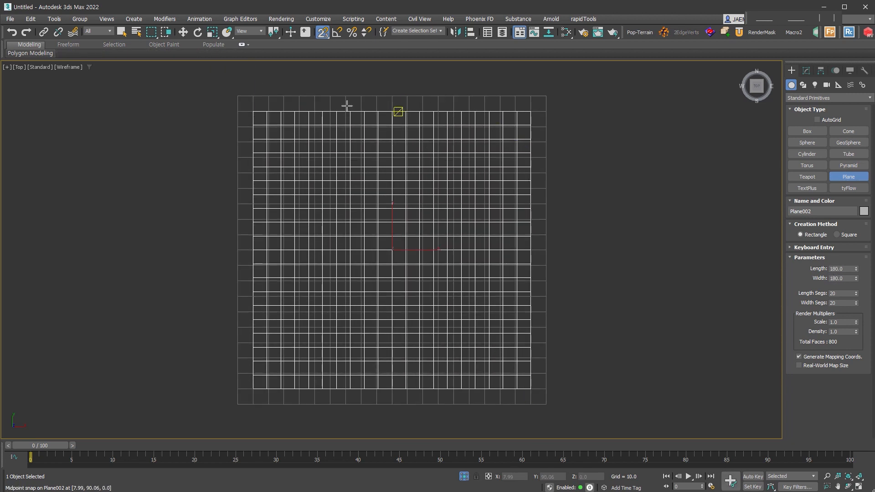
right_click(856, 303)
right_click(856, 294)
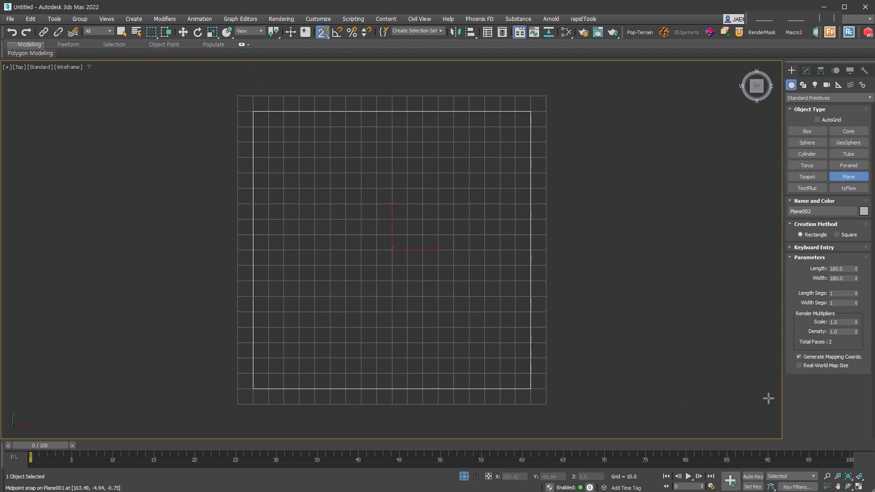
Hide Plane001 and end the isolation to bring back the wire mesh
key("w")
left_click(546, 350)
right_click(545, 348)
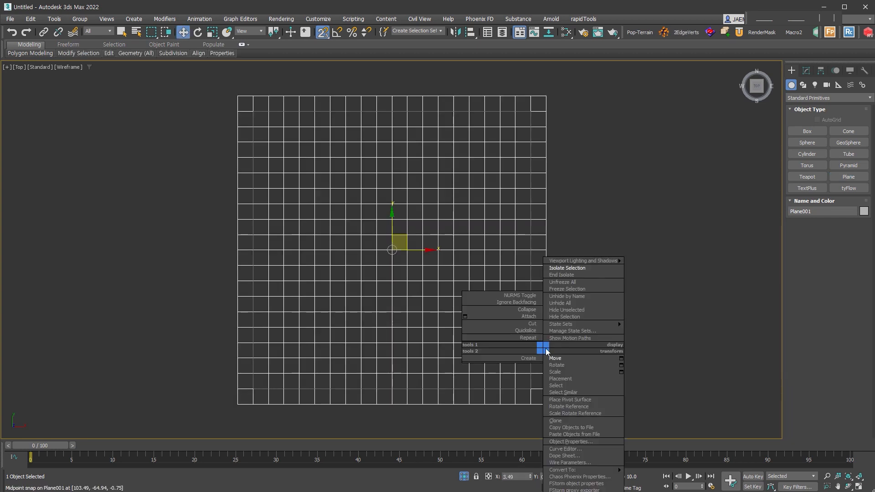
left_click(575, 318)
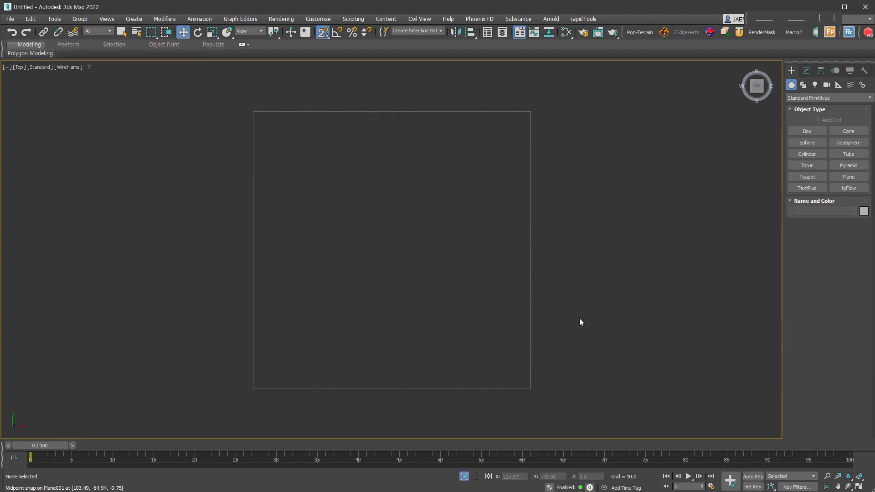
left_click(466, 478)
In Left view, move Plane002 down to just below the wires, at a Z position of about -2.3
middle_click_drag(597, 335, 624, 289, "alt")
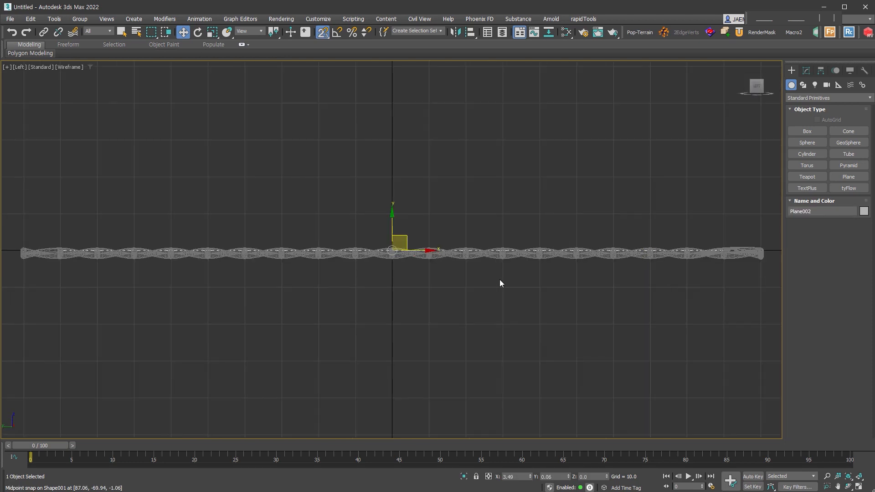
scroll(363, 242, "up", 6)
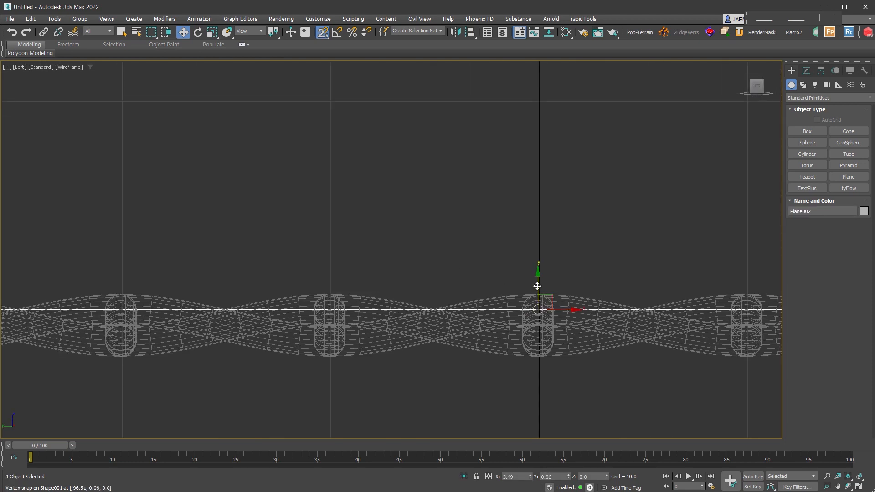
scroll(537, 286, "up", 2)
left_click_drag(538, 287, 572, 390)
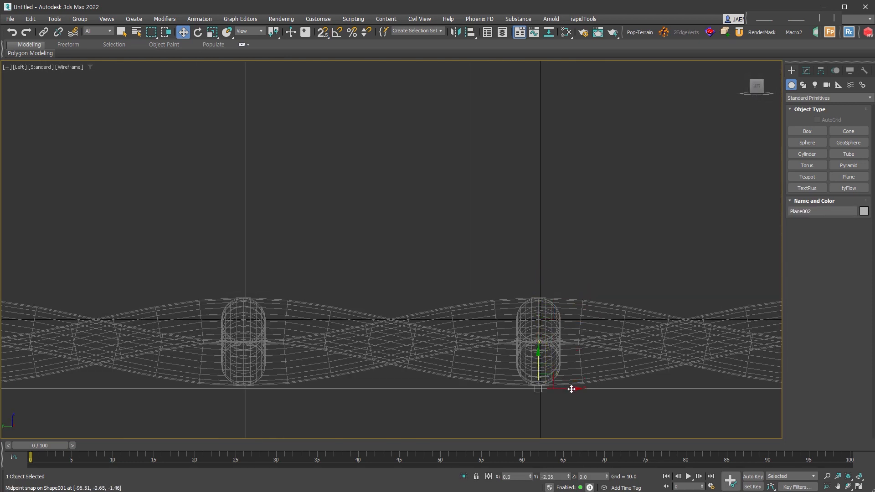
scroll(547, 393, "up", 8)
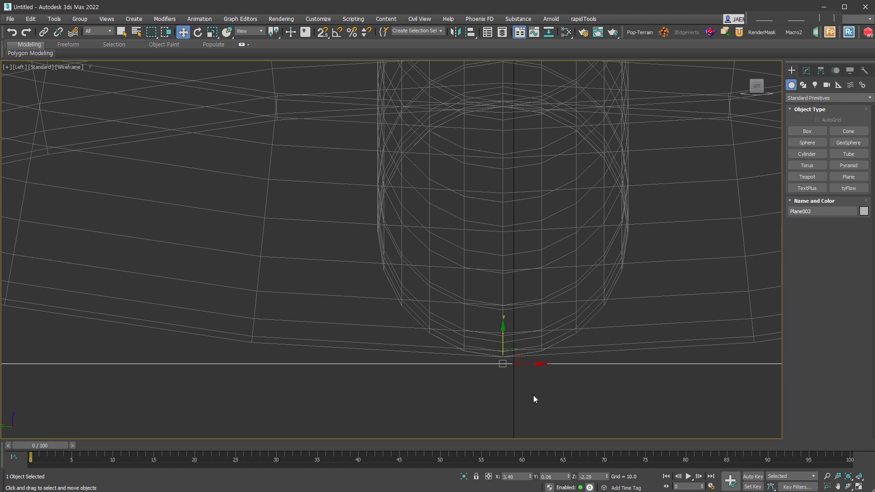
scroll(541, 389, "down", 6)
Add a Projection modifier to Plane002
left_click(807, 70)
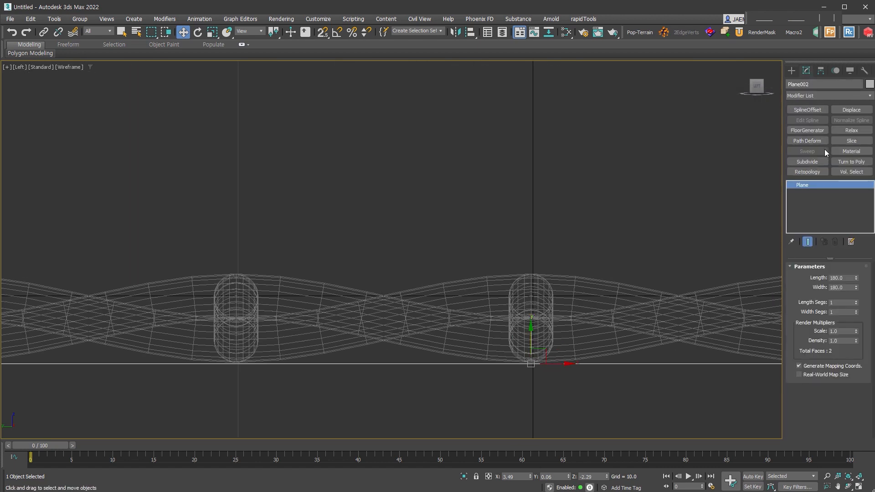
left_click(825, 97)
left_click(825, 272)
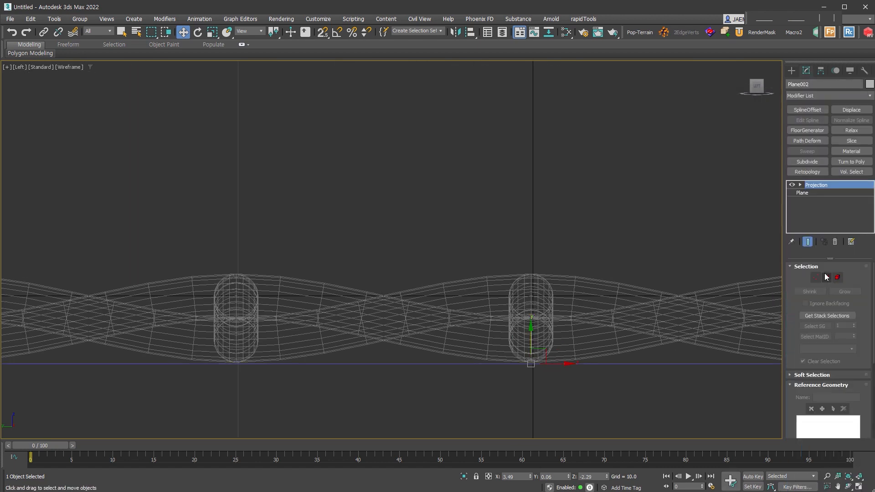
Pick the woven wire mesh as the reference geometry of Plane002's Projection modifier
left_click_drag(793, 348, 793, 255)
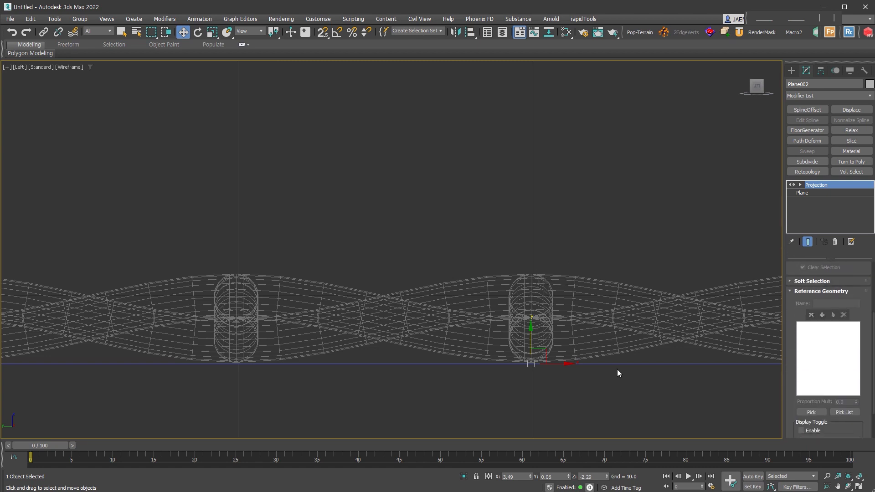
left_click(812, 412)
left_click(540, 315)
scroll(842, 417, "down", 2)
left_click(823, 414)
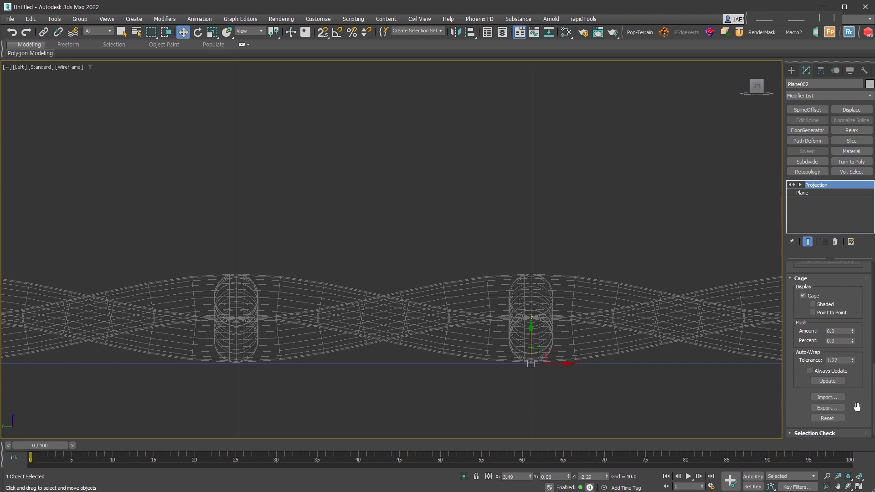
Push the projection cage up by about 3.11 so that it sits just above the wires
left_click_drag(855, 337, 865, 323)
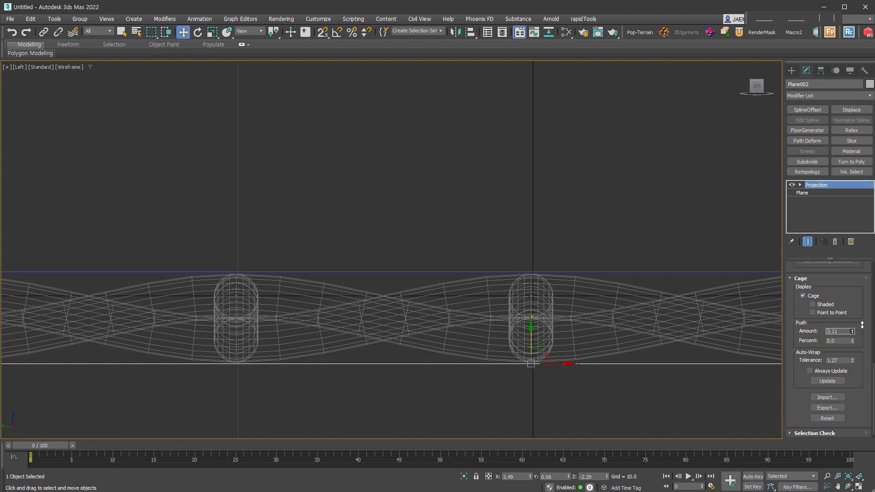
right_click(862, 324)
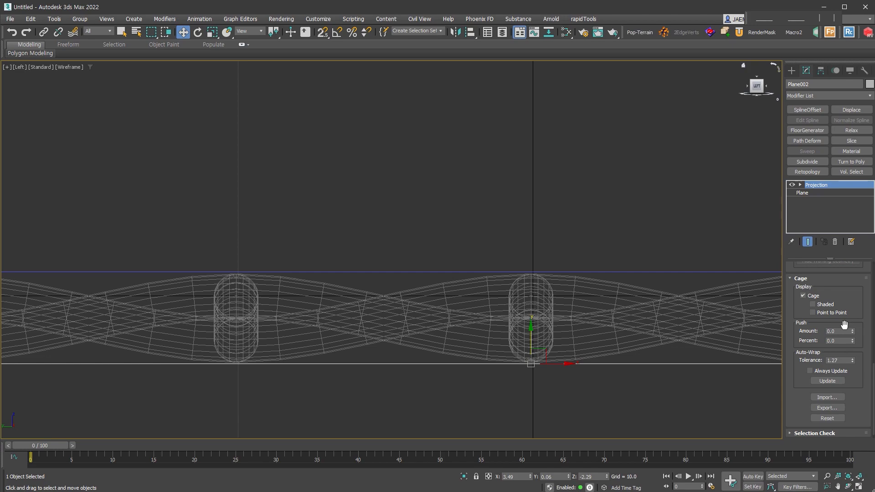
left_click(792, 70)
Configure the Scanline renderer with the Catmull-Rom antialiasing filter and the global supersampler enabled as Adaptive Uniform
middle_click_drag(648, 329, 464, 287, "alt")
left_click(583, 32)
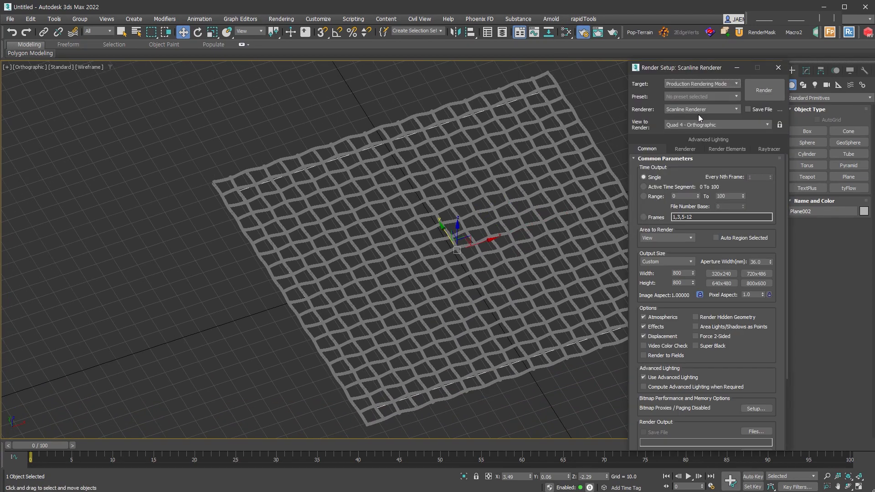
left_click(689, 151)
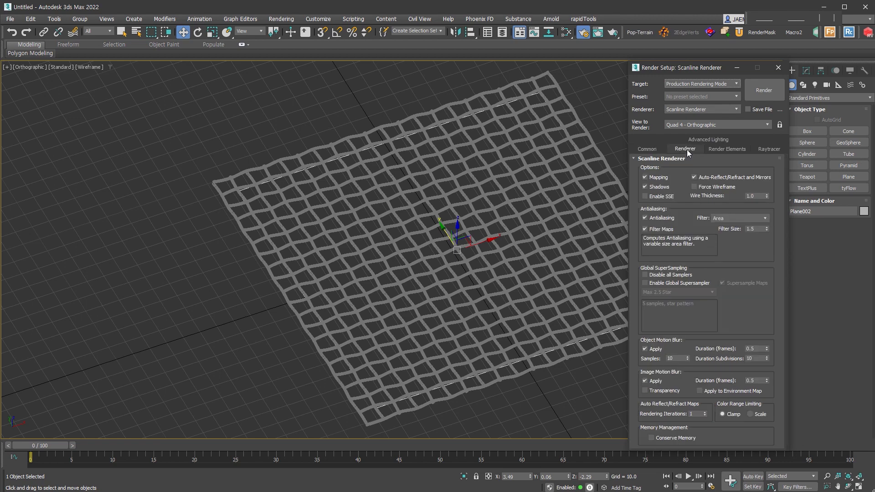
left_click(744, 218)
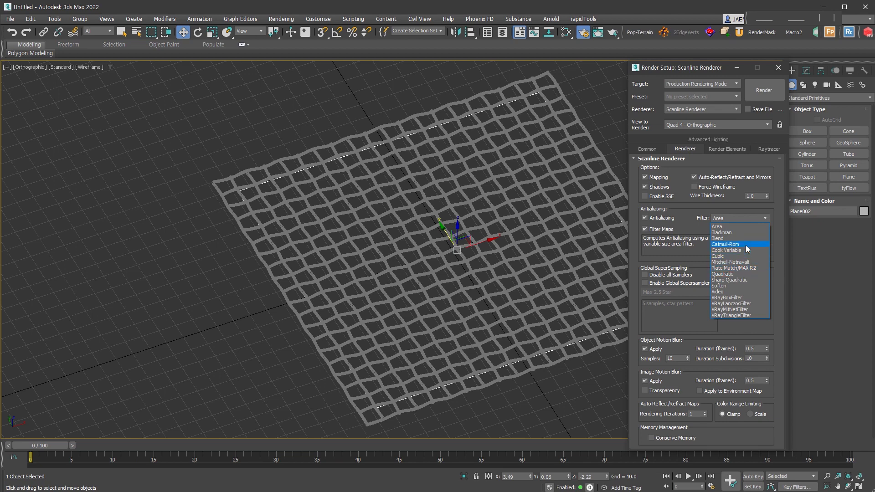
left_click(746, 245)
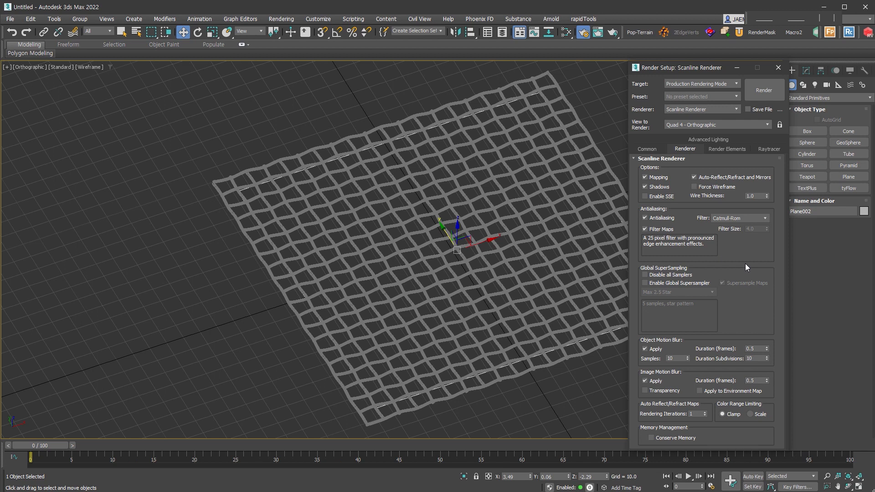
left_click(659, 284)
left_click(700, 292)
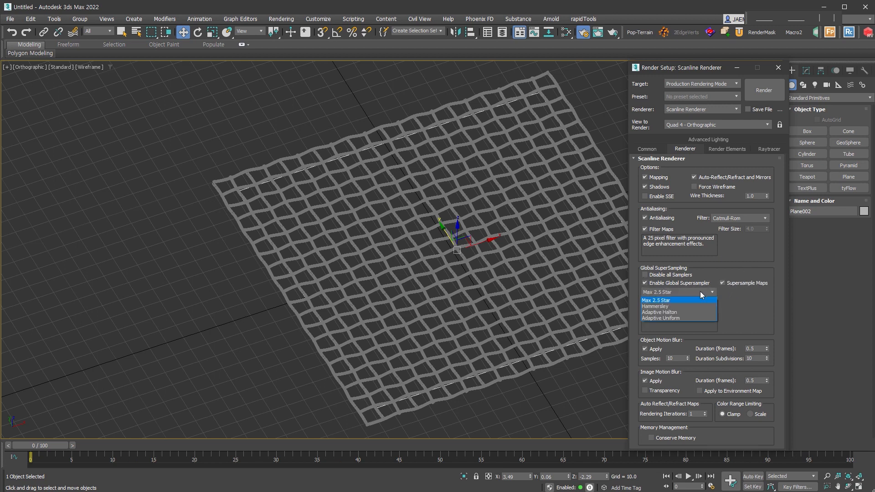
left_click(695, 318)
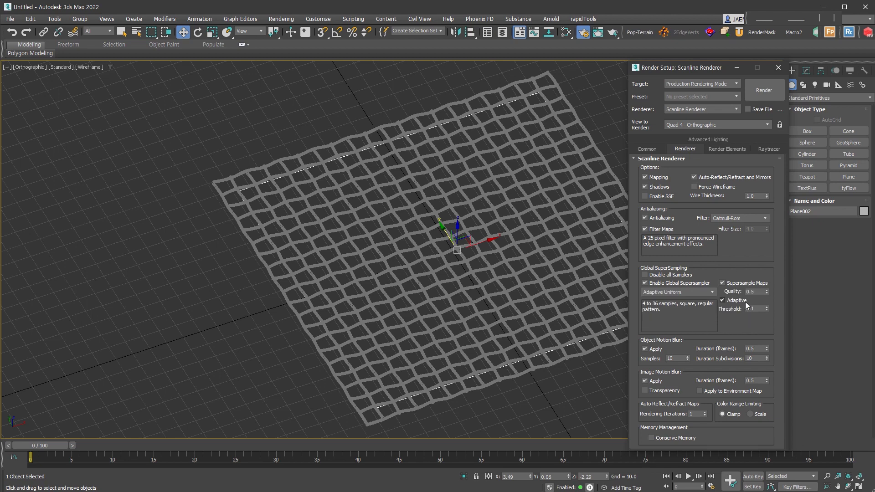
scroll(747, 305, "down", 3)
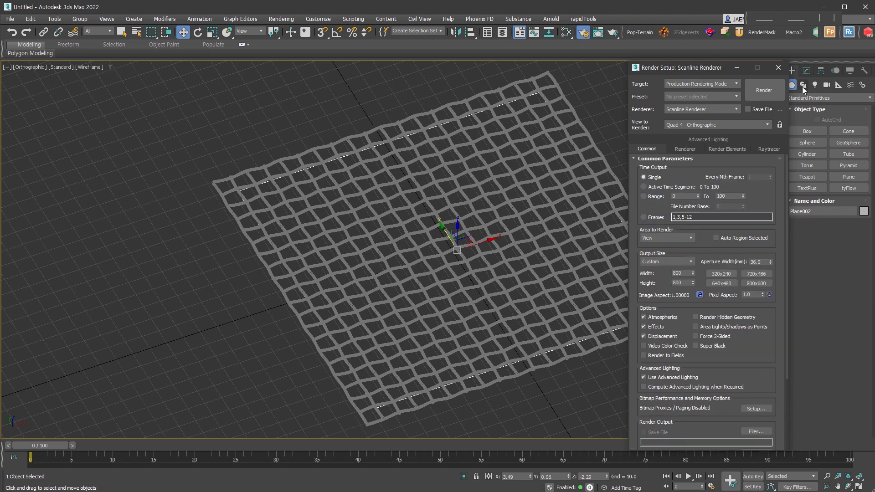
left_click(778, 68)
middle_click_drag(590, 250, 577, 255)
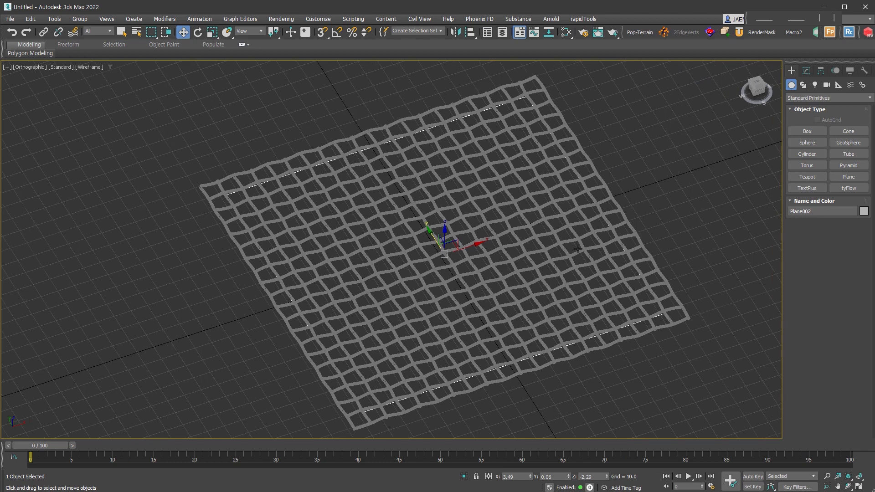
Add a Normal map for Plane002 to the Bake to Texture queue
left_click(283, 19)
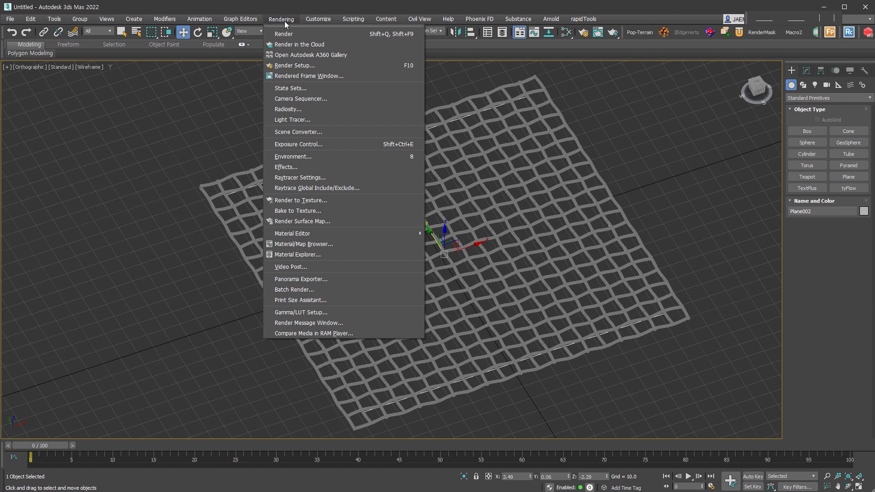
left_click(354, 214)
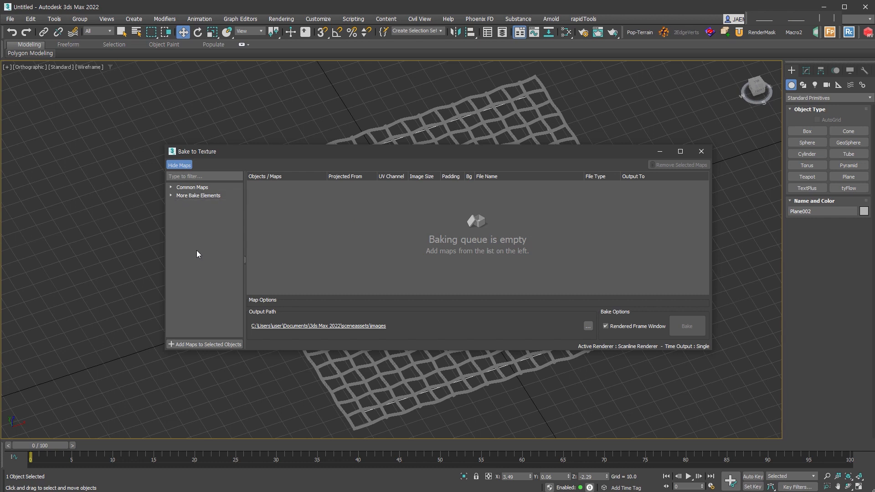
left_click(170, 187)
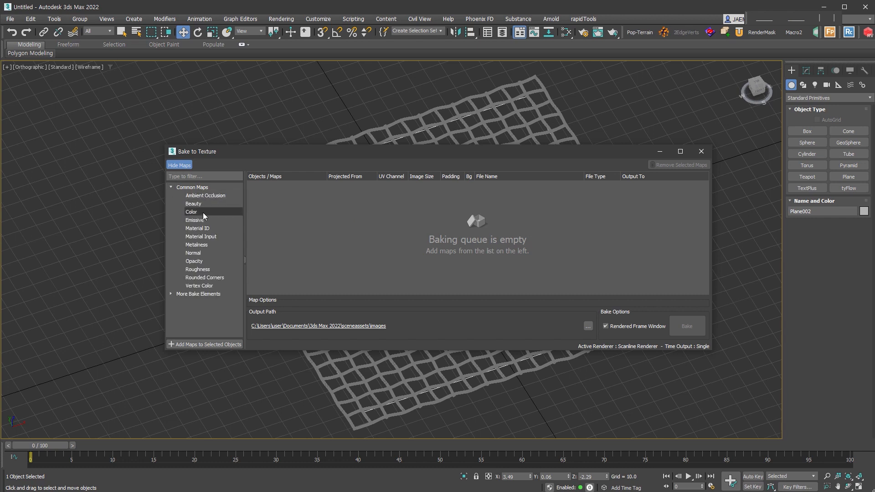
left_click(205, 254)
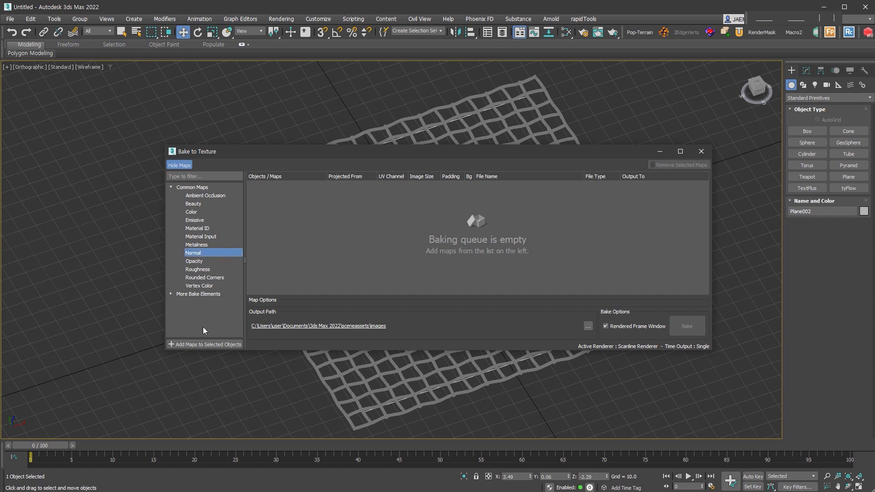
left_click(205, 344)
Add the Scanline Height element and the Opacity map for Plane002 to the baking queue
left_click(170, 294)
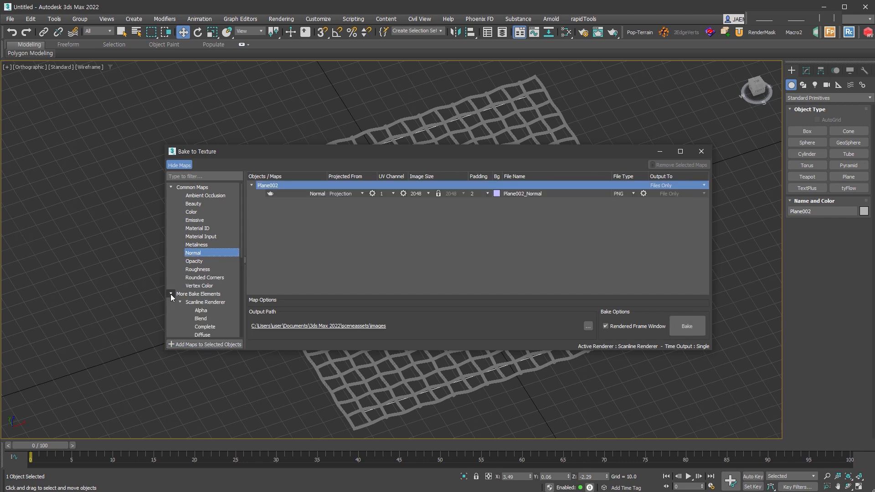
scroll(222, 294, "down", 1)
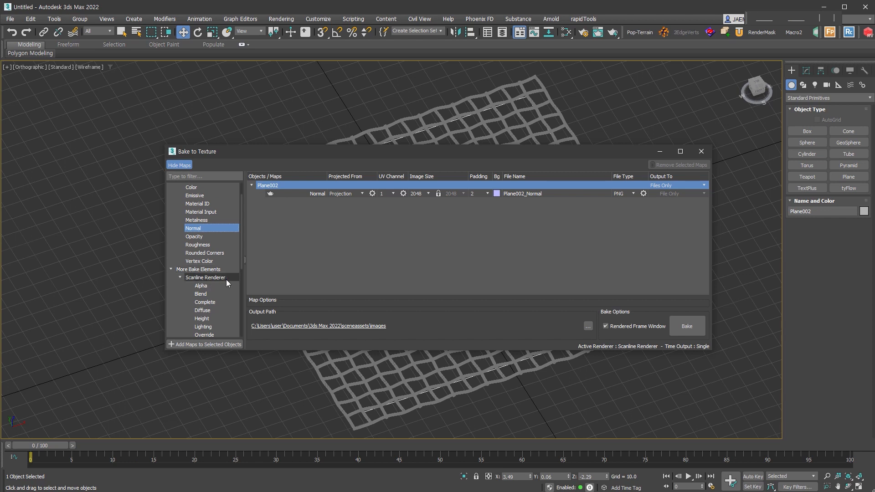
left_click(214, 318)
left_click(209, 345)
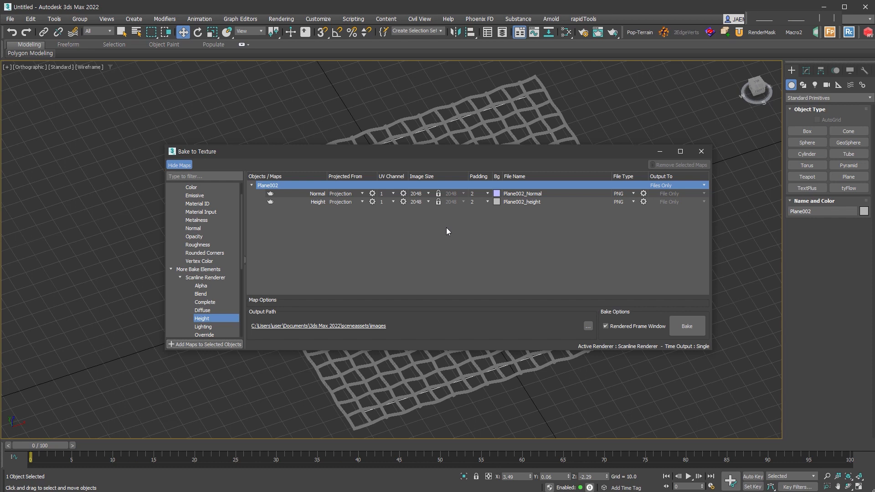
left_click(194, 237)
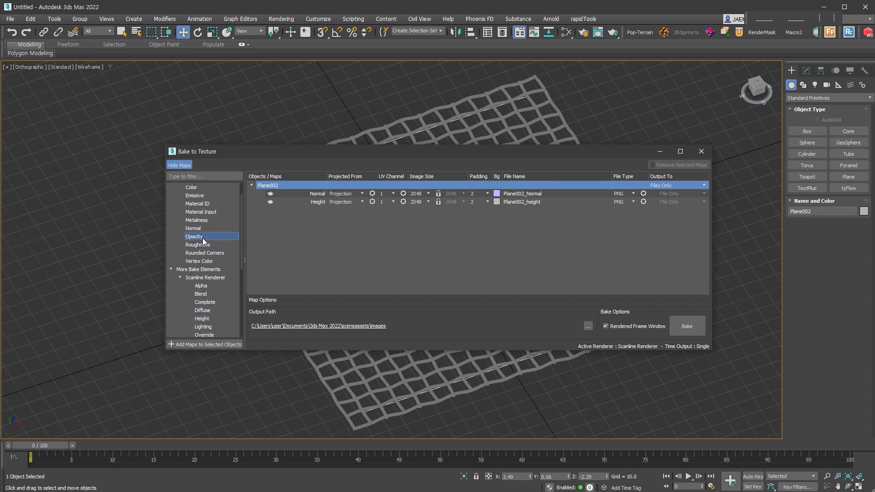
left_click(202, 346)
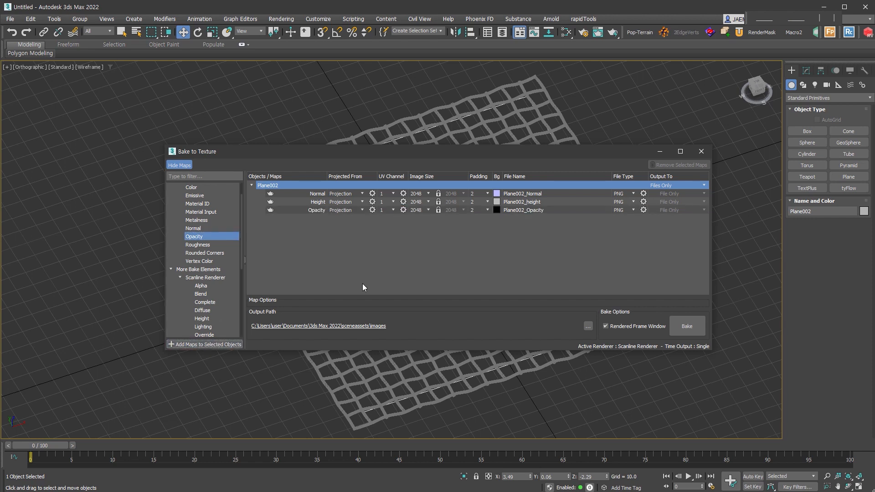
Examine the bake options of the Normal, Height and Opacity maps, including the normal map's sync targets and file types
left_click(321, 202)
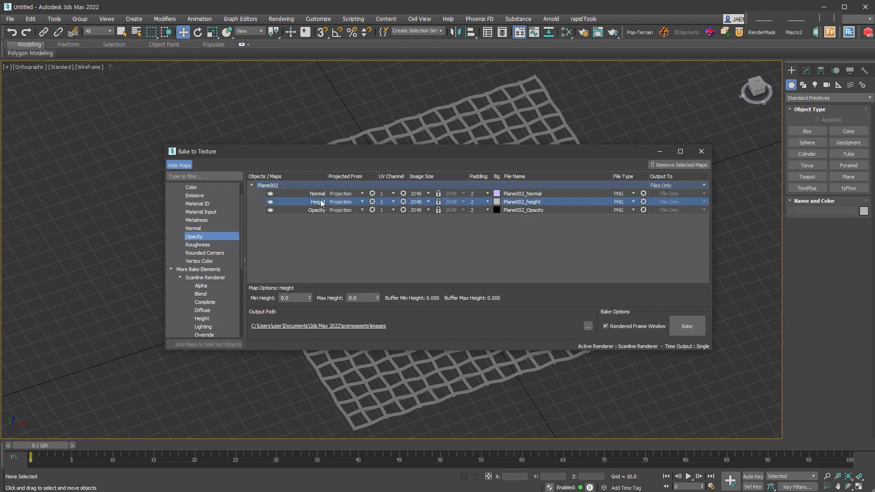
left_click(322, 194)
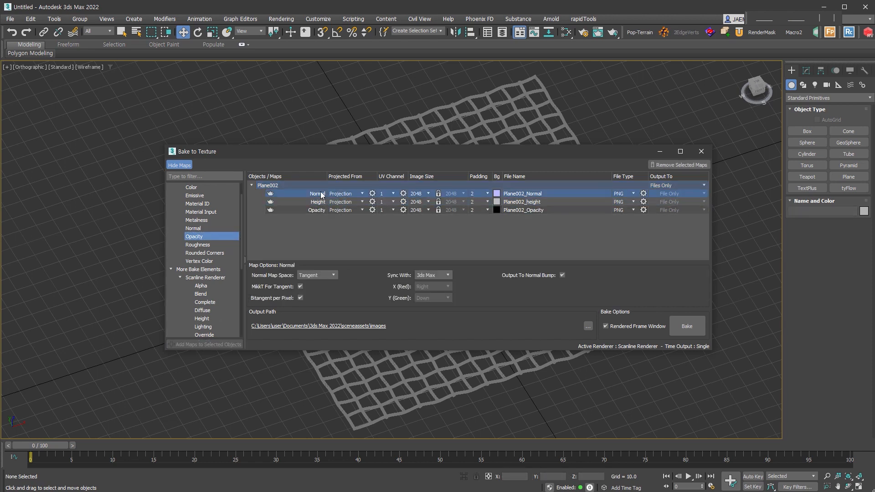
left_click(446, 277)
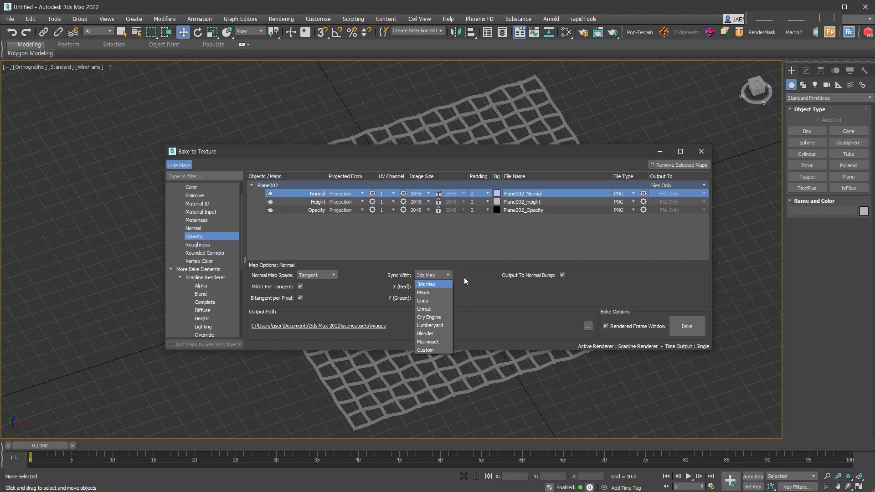
left_click(464, 278)
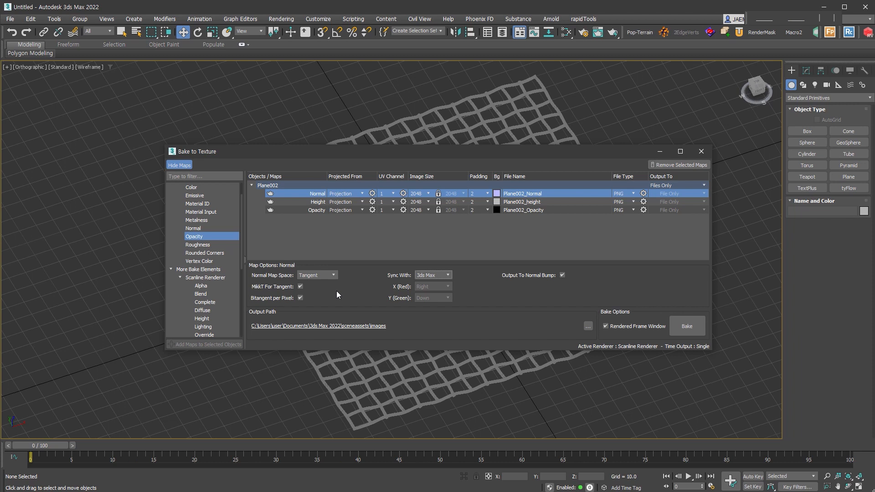
left_click(318, 203)
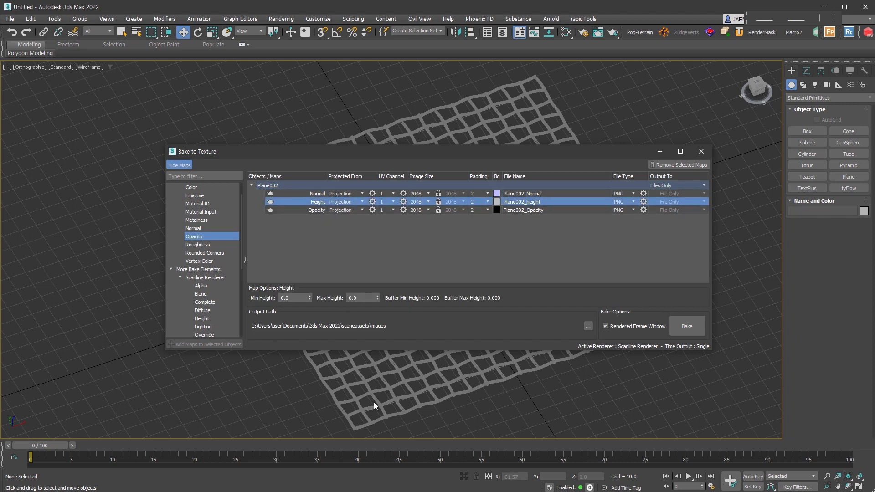
left_click(369, 297)
left_click(335, 209)
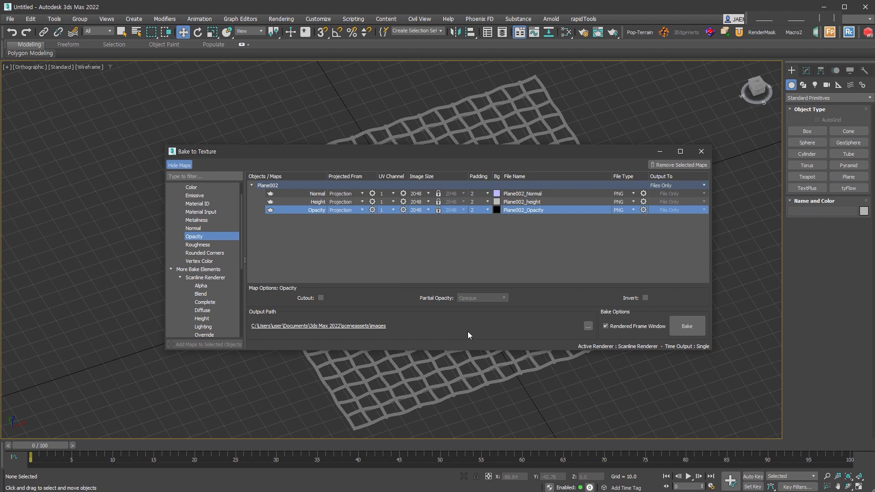
left_click(562, 194)
left_click(623, 194)
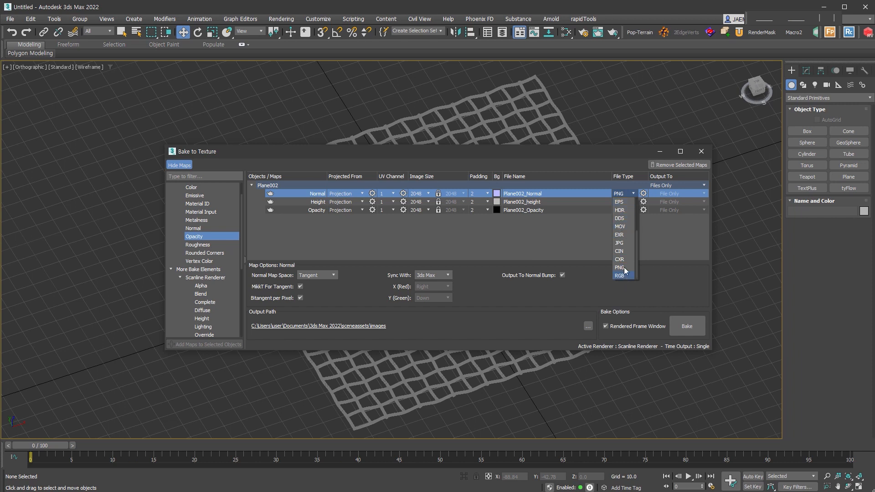
scroll(626, 268, "up", 3)
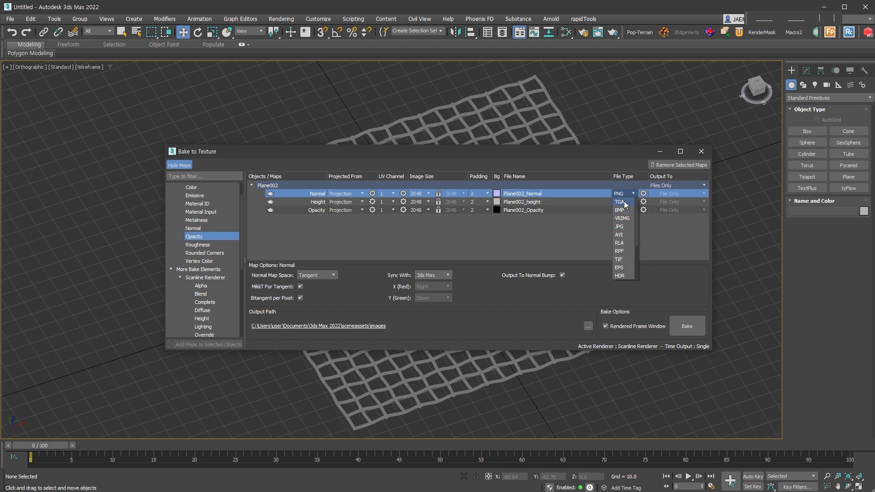
left_click(564, 235)
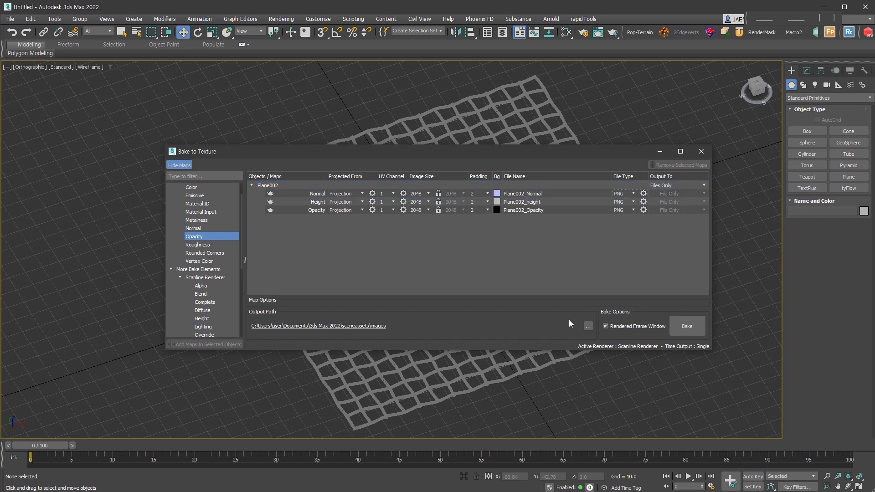
Set the bake output path to D:\2022, bake the queued maps and close the baking window
left_click(589, 327)
left_click(267, 206)
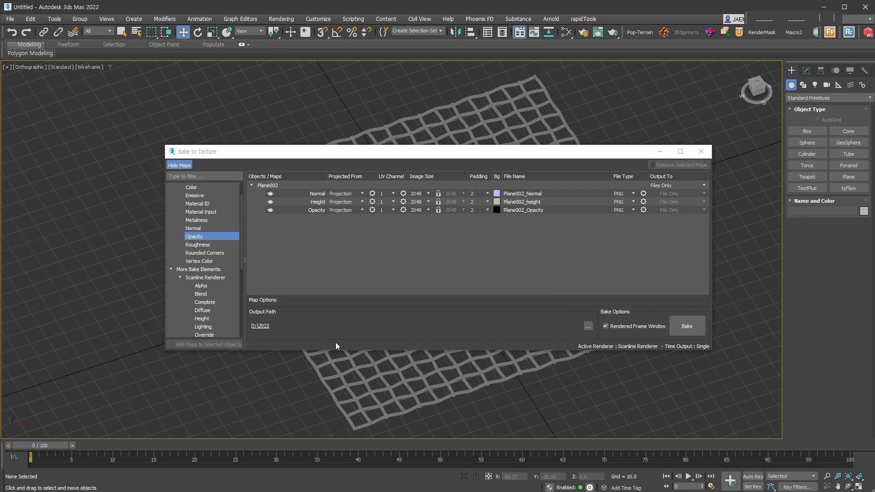
left_click(694, 327)
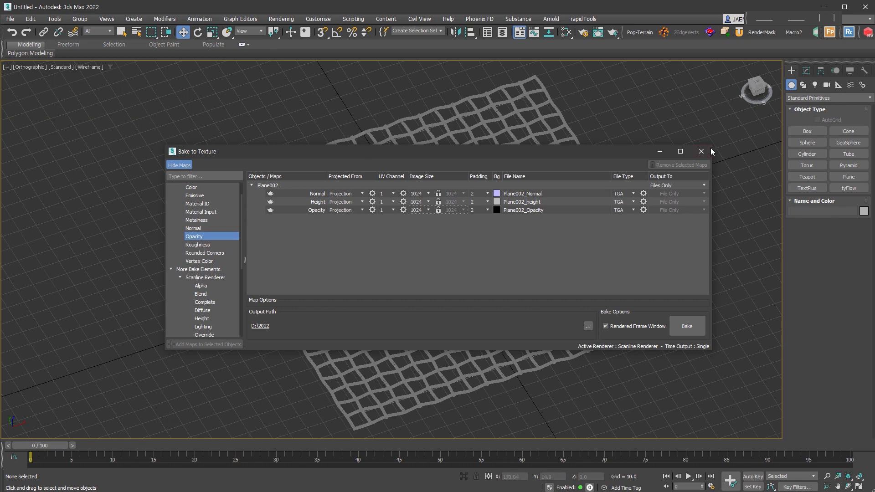
left_click(702, 151)
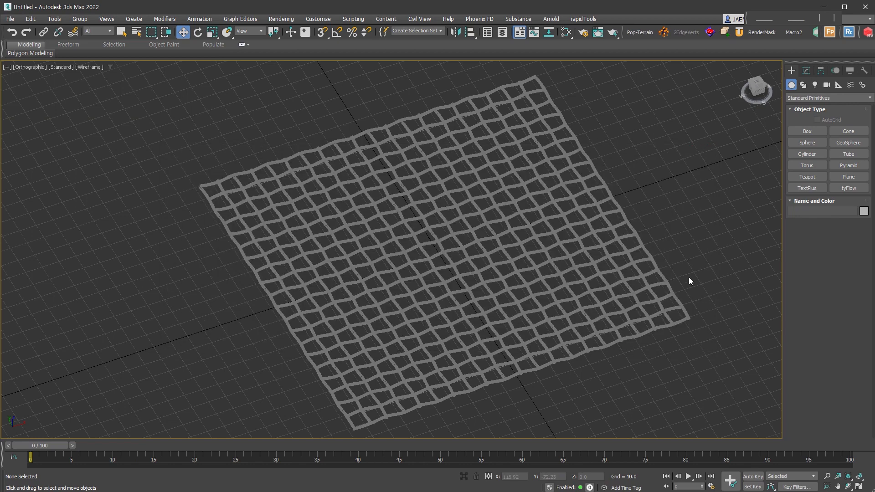
Hide the wire mesh Shape001 and select Plane002
left_click(668, 320)
right_click(515, 222)
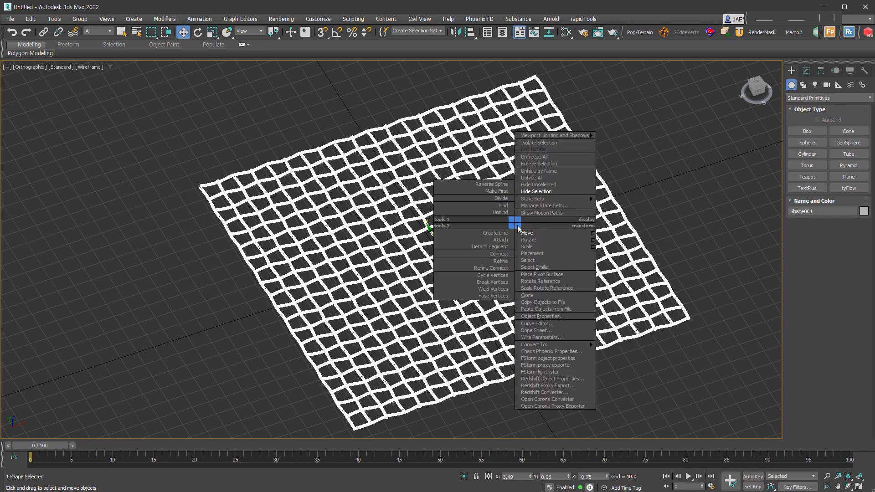
left_click(537, 191)
left_click(642, 305)
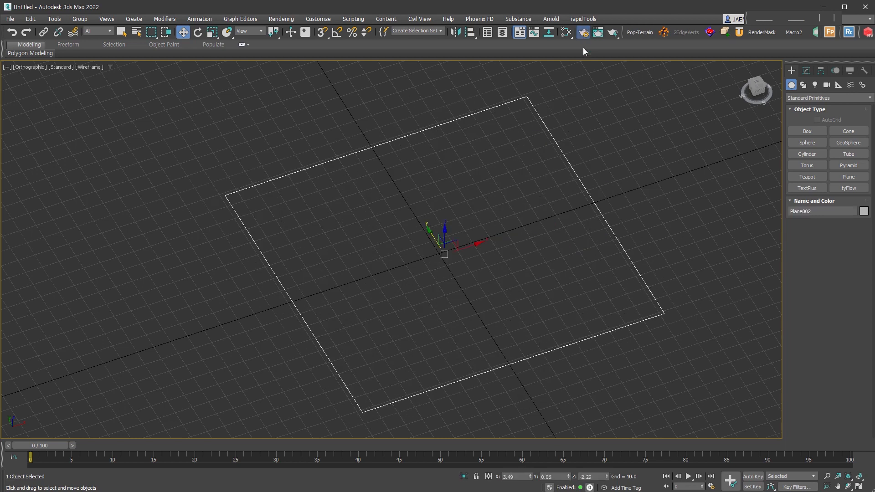
Assign V-Ray 5, update 2.2 as the renderer and set its image sampler type to Bucket
left_click(584, 32)
left_click(718, 111)
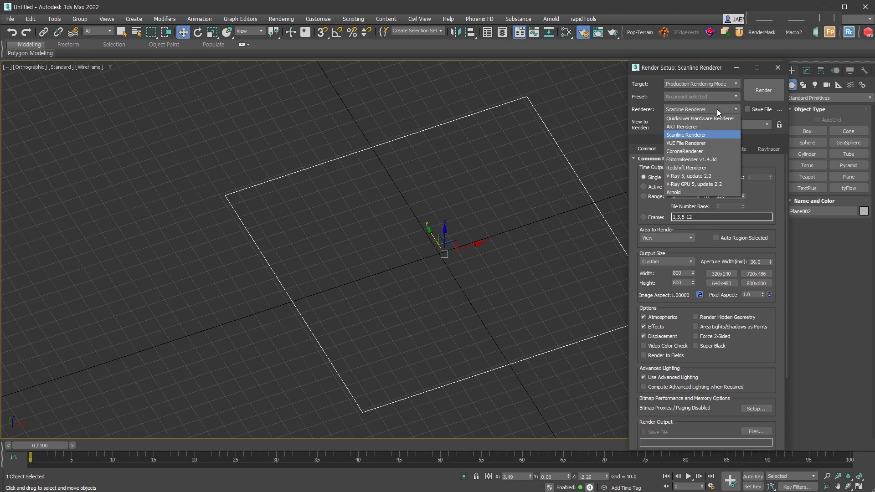
left_click(689, 176)
left_click(672, 139)
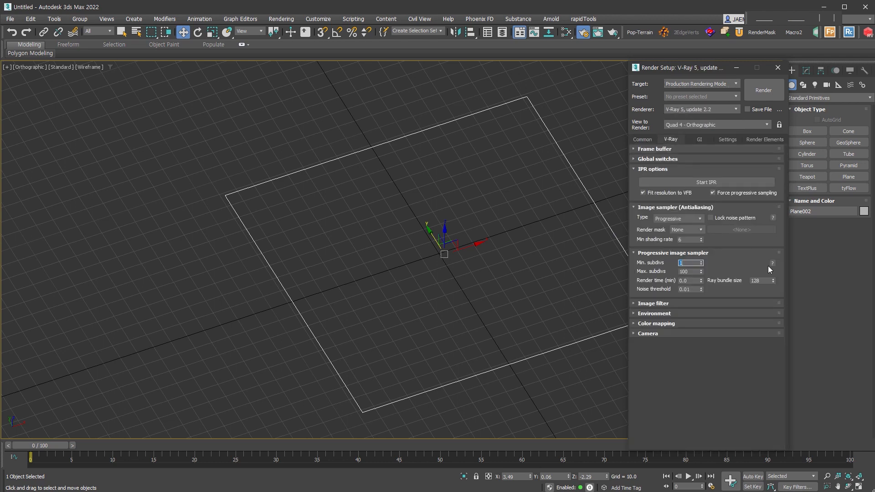
left_click(699, 220)
left_click(691, 225)
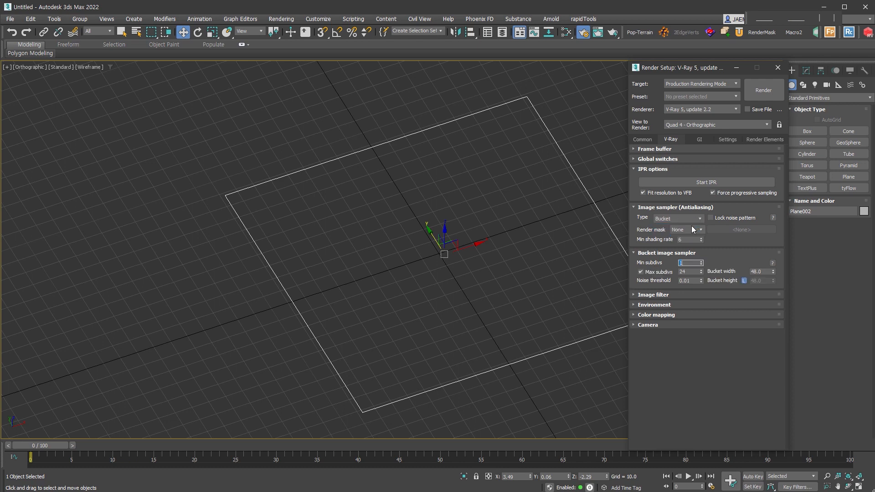
left_click(715, 207)
Add a VRayDenoiser render element and close the render setup
left_click(700, 139)
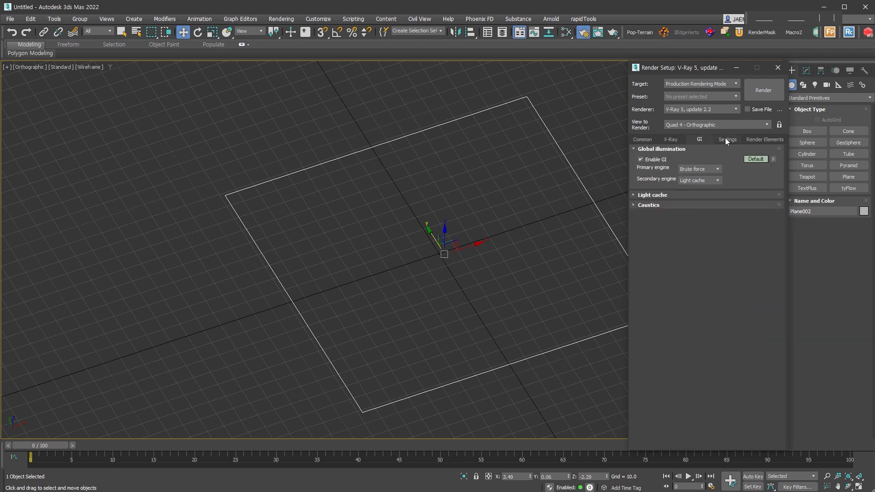
left_click(761, 140)
left_click(653, 169)
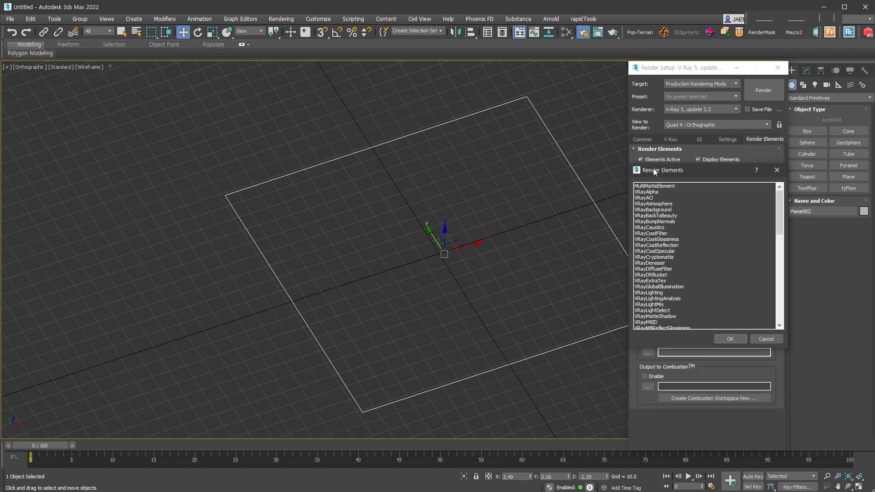
double_click(671, 263)
left_click(778, 69)
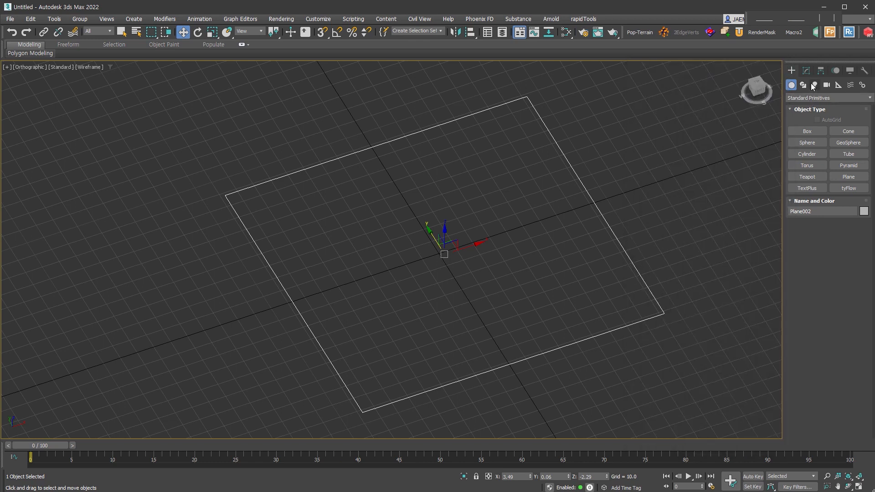
Create a VRayLight of type Dome near the middle of Plane002
left_click(815, 86)
left_click(815, 97)
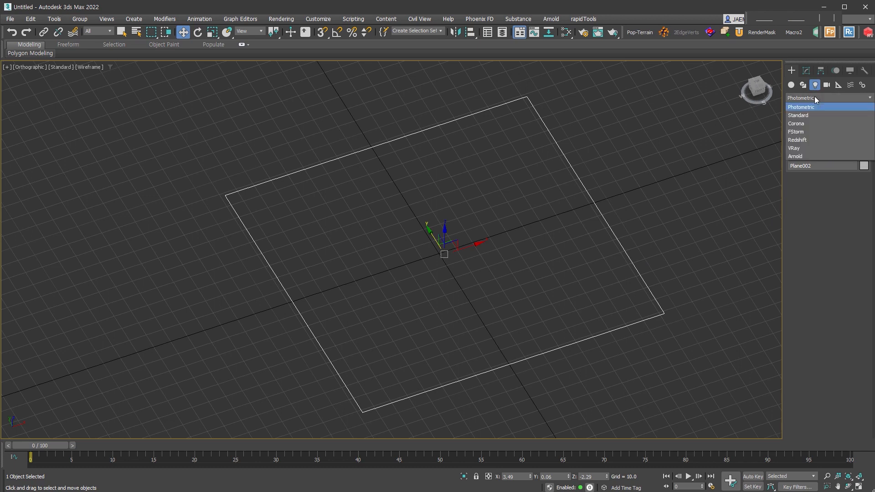
left_click(808, 150)
left_click(808, 131)
left_click(857, 190)
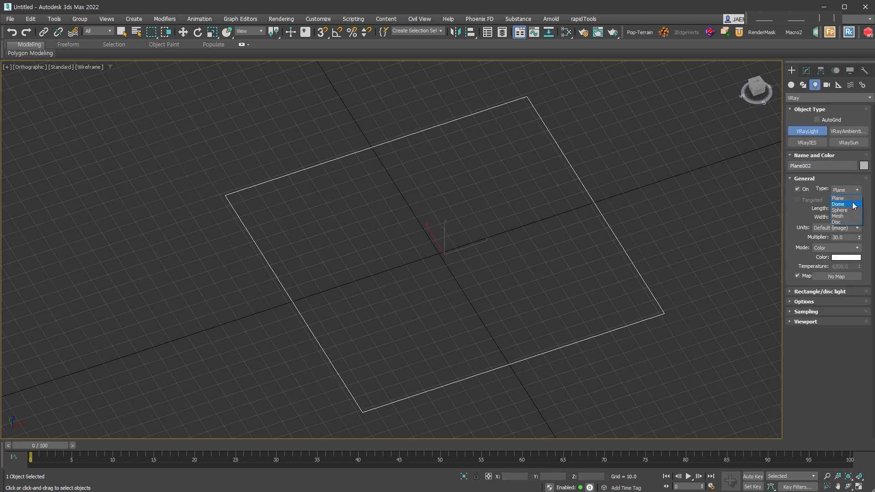
left_click(855, 205)
left_click(515, 262)
Assign the library's mutianyu_4k.hdr VRayBitmap to the dome light's map as an instance and make the light invisible
key("m")
left_click_drag(235, 206, 208, 176)
double_click(204, 206)
scroll(223, 222, "up", 2)
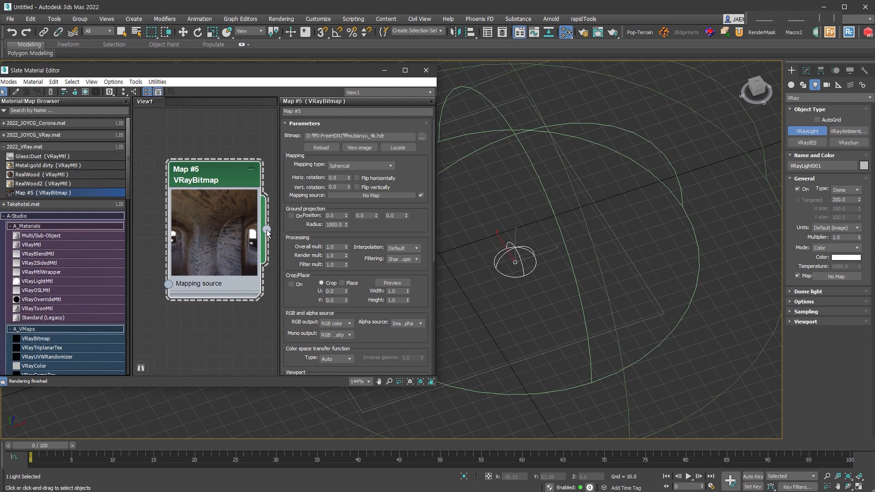
left_click_drag(268, 233, 837, 277)
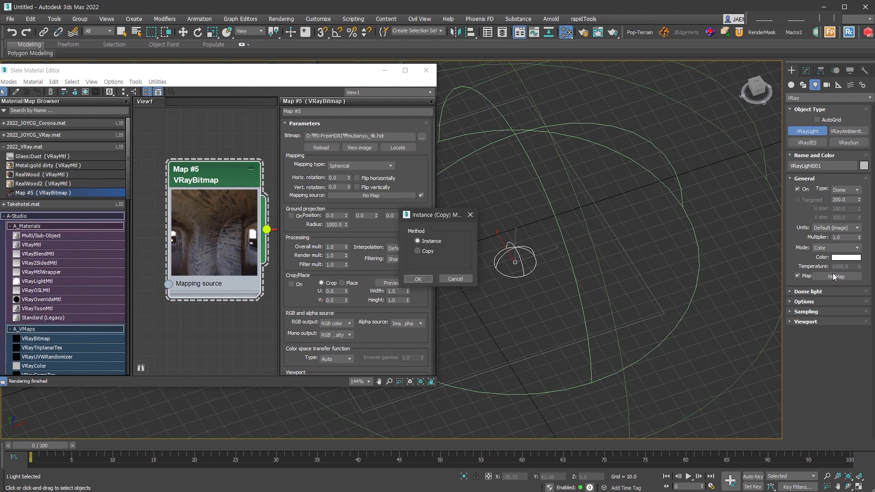
left_click(418, 280)
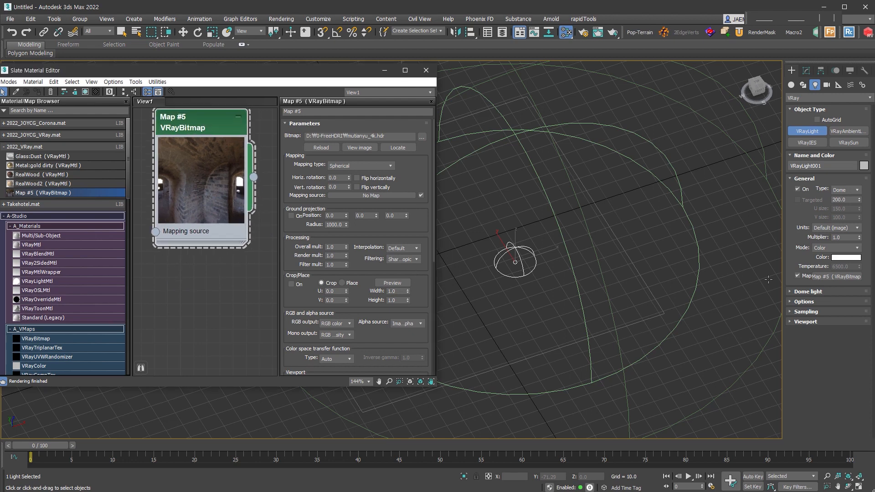
left_click(820, 305)
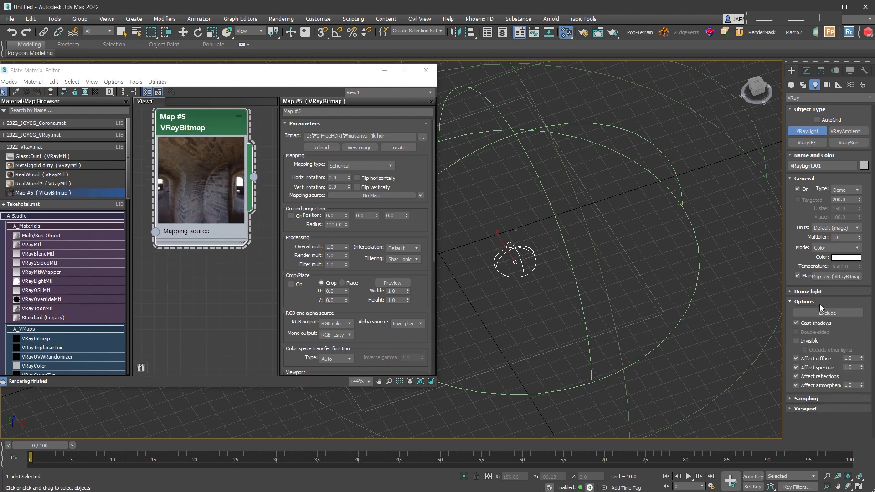
left_click(814, 342)
Create a new VRayMtl in the material editor and assign it to Plane002
scroll(203, 241, "down", 2)
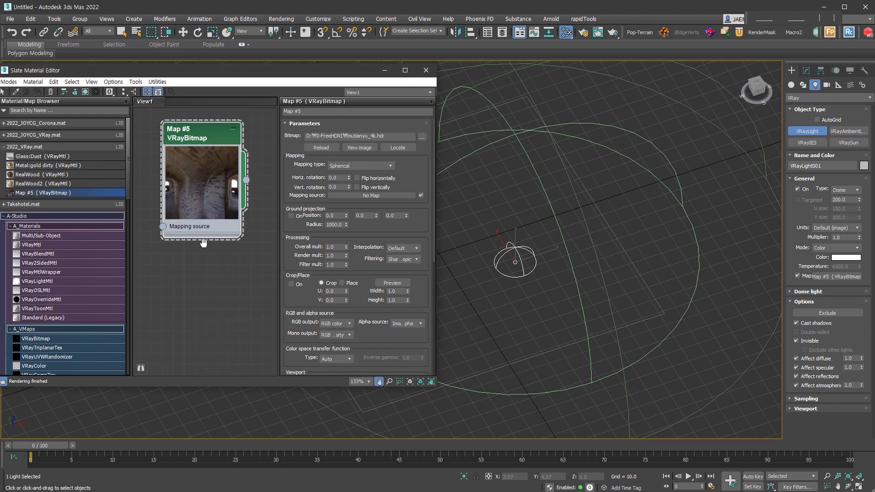
middle_click_drag(203, 242, 191, 187)
left_click_drag(33, 245, 238, 202)
scroll(184, 234, "down", 2)
middle_click_drag(182, 241, 214, 191)
right_click(659, 266)
left_click_drag(659, 265, 638, 297)
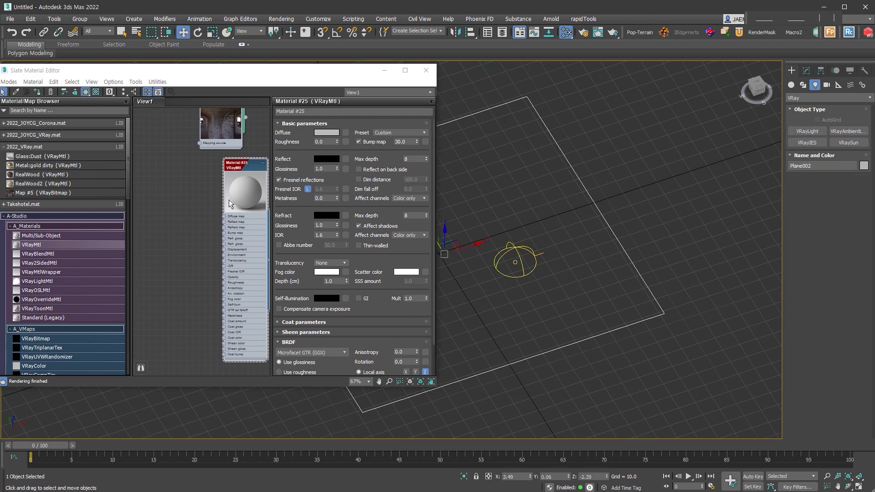
Load Plane002_Normal.tga as a VRayBitmap with color space transfer None and connect it through a VRayNormalMap to the material's bump map
left_click(50, 217)
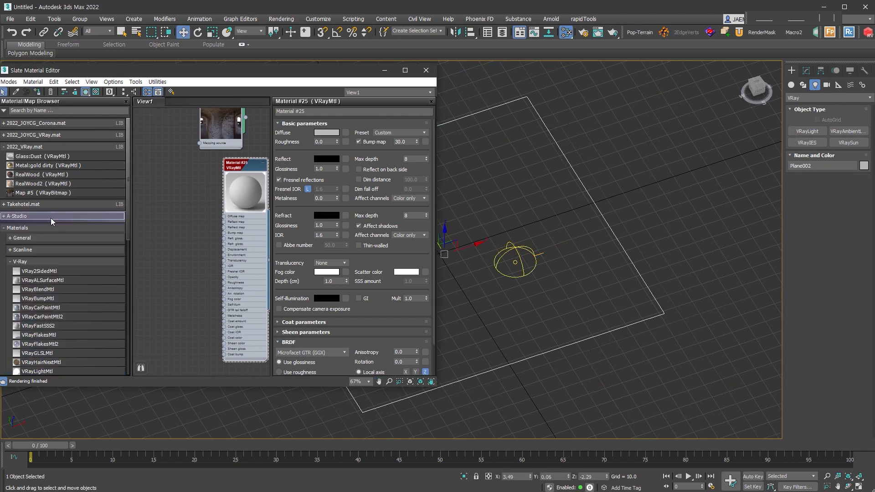
left_click(45, 261)
left_click_drag(35, 249, 185, 203)
double_click(188, 207)
left_click_drag(41, 348, 165, 287)
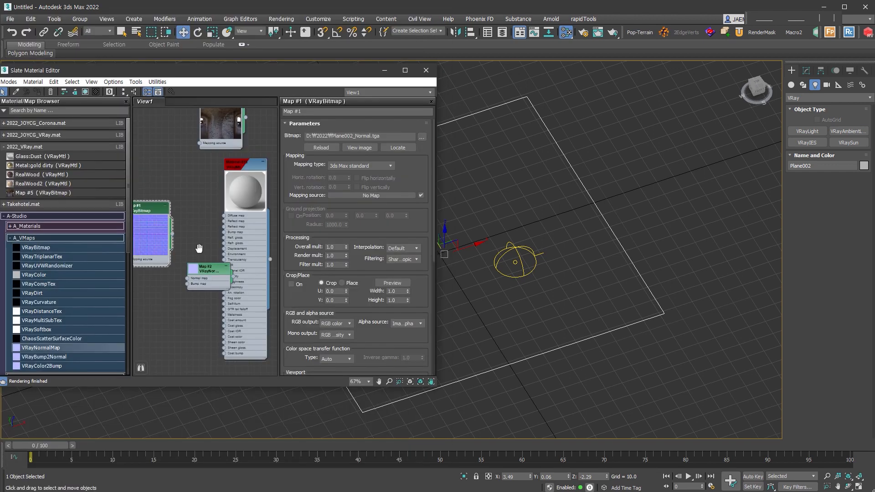
left_click_drag(223, 265, 225, 229)
Set the VRayMtl's reflect color to white and its diffuse color to black
scroll(245, 248, "up", 3)
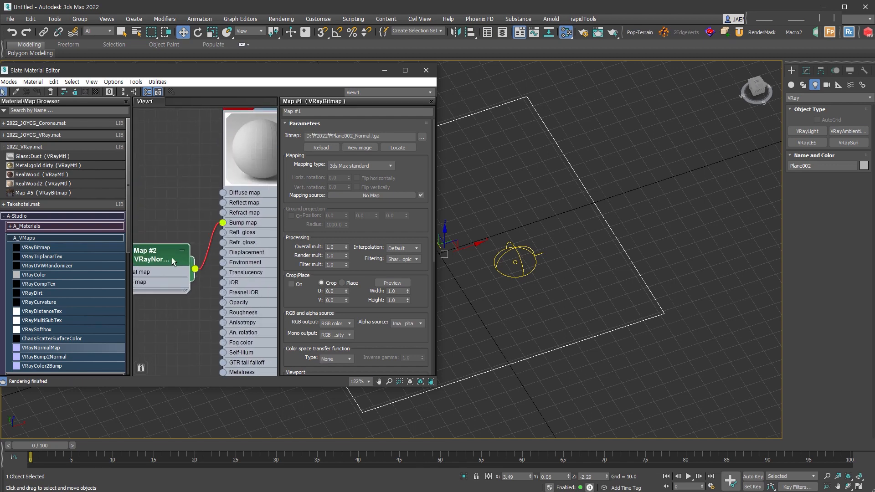
scroll(221, 177, "up", 2)
double_click(228, 184)
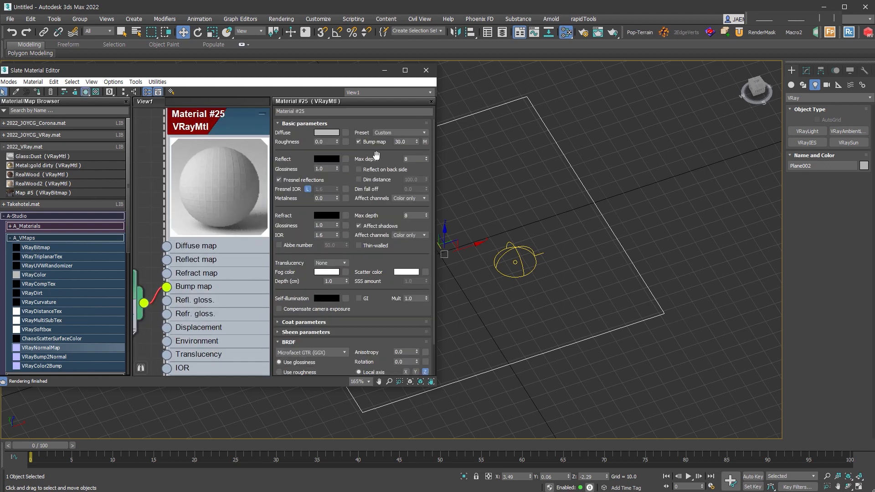
left_click(327, 158)
mouse_move(255, 109)
left_mouse_down()
mouse_move(299, 111)
mouse_move(247, 109)
left_mouse_up()
left_click(320, 139)
left_click(327, 132)
left_click(319, 139)
Make the VRayMtl metallic with metalness 1.0, Fresnel IOR 5.0 and reflection glossiness 0.78
left_click_drag(338, 197, 337, 182)
left_click(308, 189)
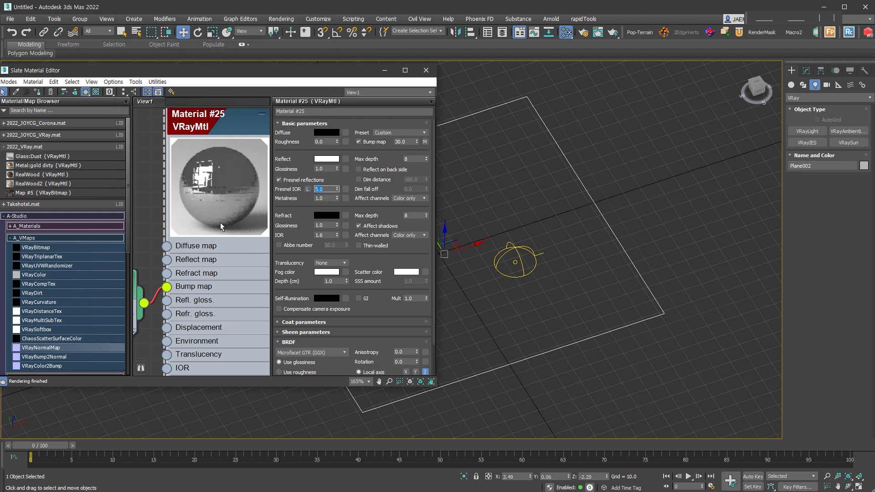
left_click_drag(338, 169, 338, 171)
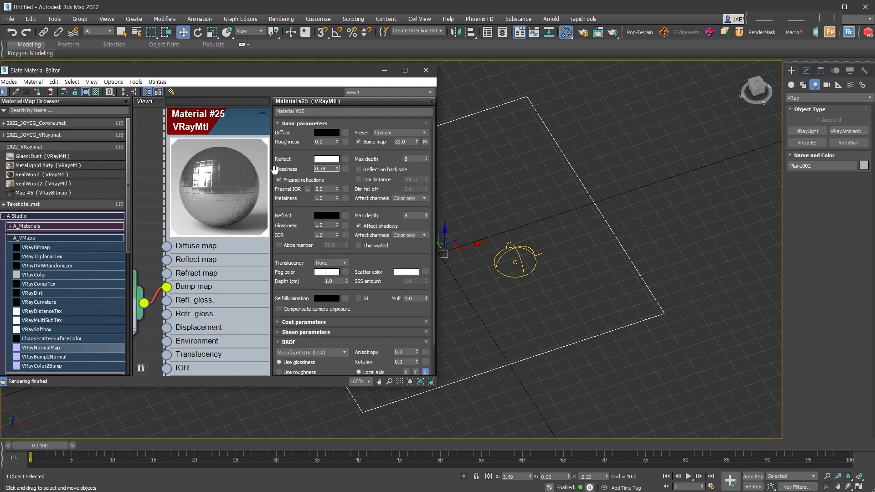
Load Plane002_height.tga as a VRayBitmap with color space transfer None and connect it to the material's displacement
scroll(240, 107, "down", 5)
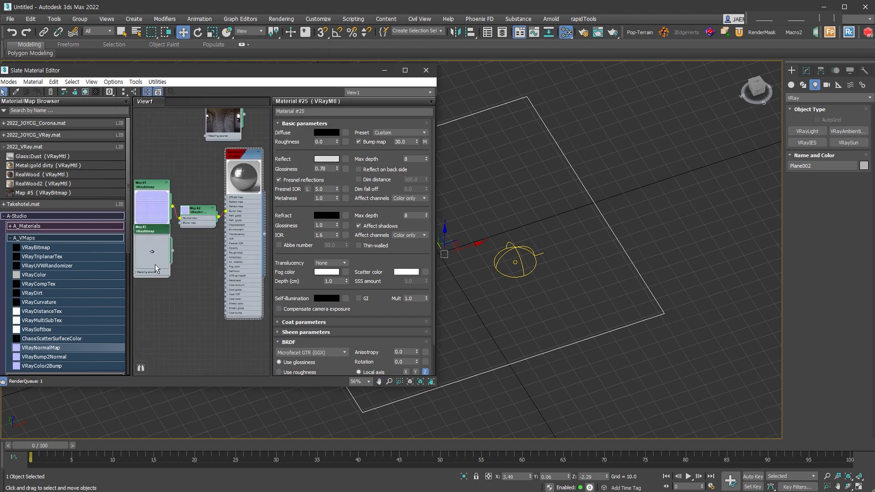
left_click_drag(36, 248, 191, 219)
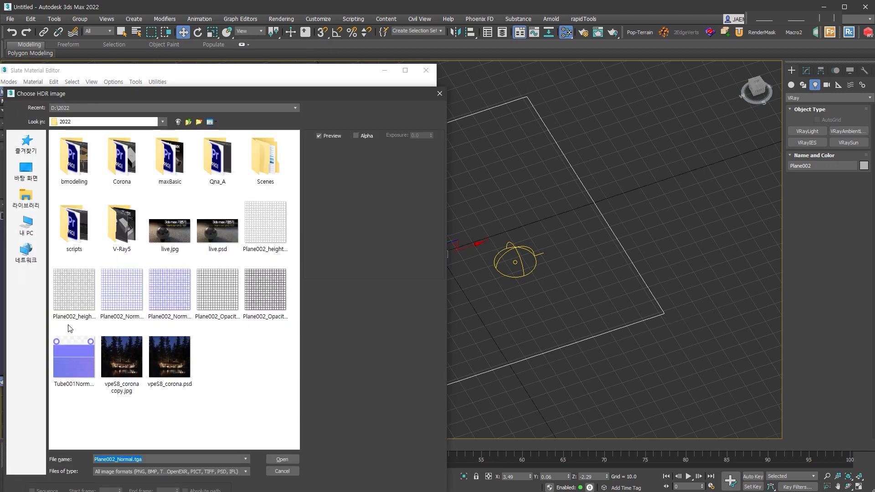
left_click(68, 294)
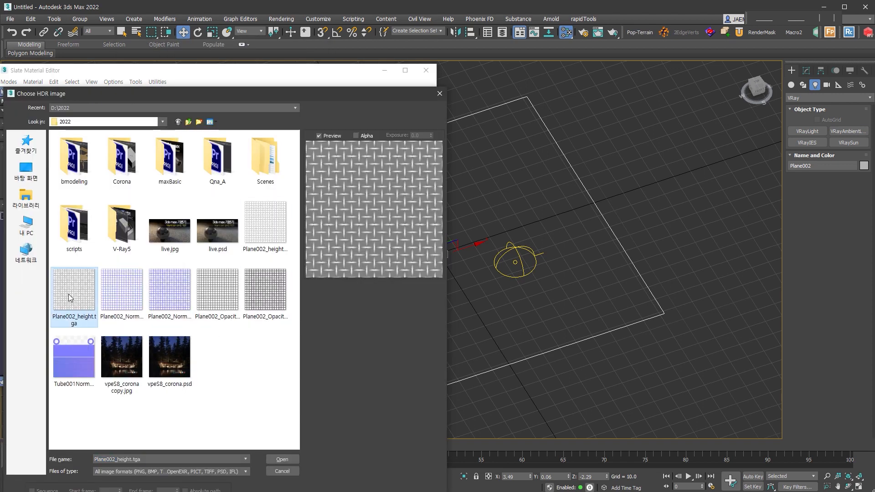
double_click(68, 294)
left_click_drag(169, 278, 239, 214)
Set the displacement amount to 3.0 in the VRayMtl's maps
scroll(233, 228, "up", 5)
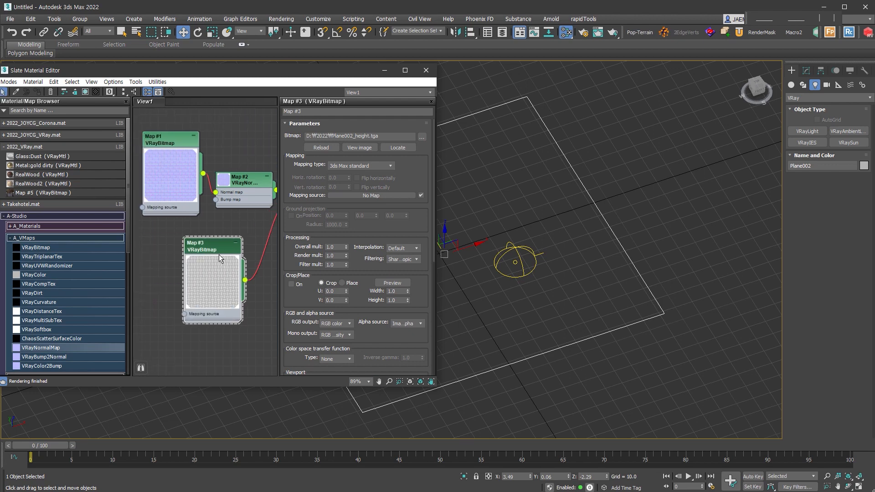
middle_click_drag(219, 132, 226, 244)
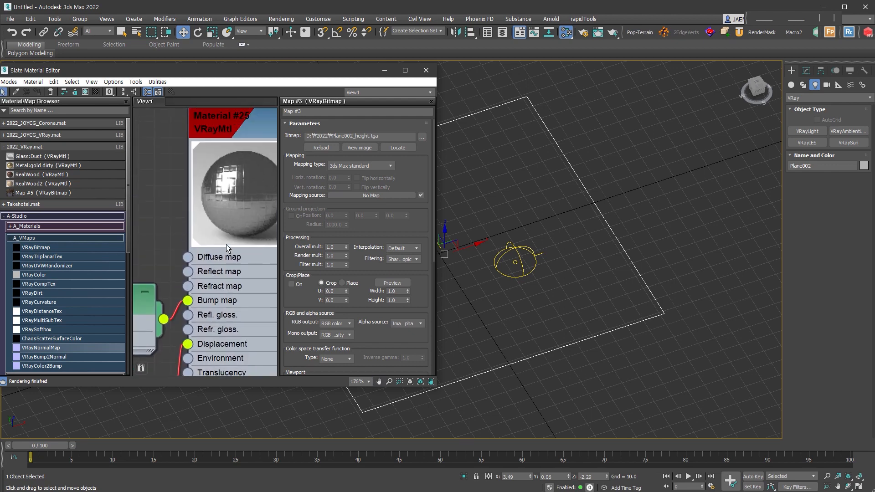
double_click(234, 133)
scroll(382, 301, "down", 2)
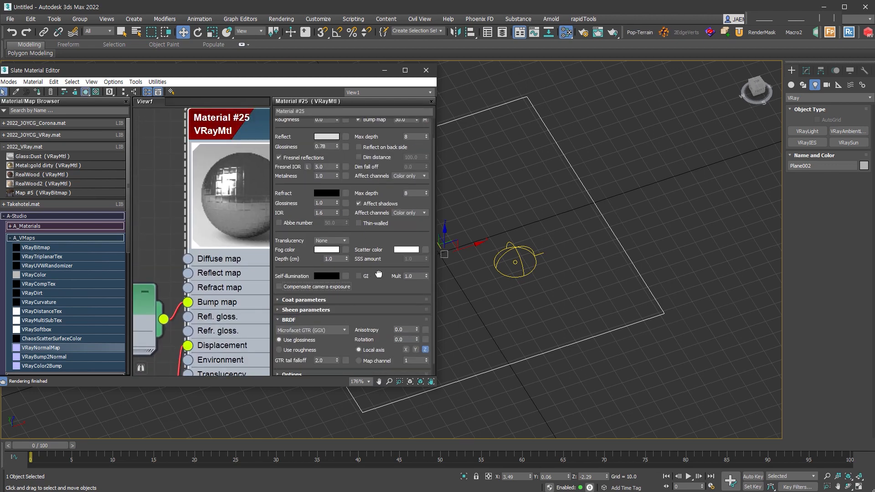
left_click(342, 370)
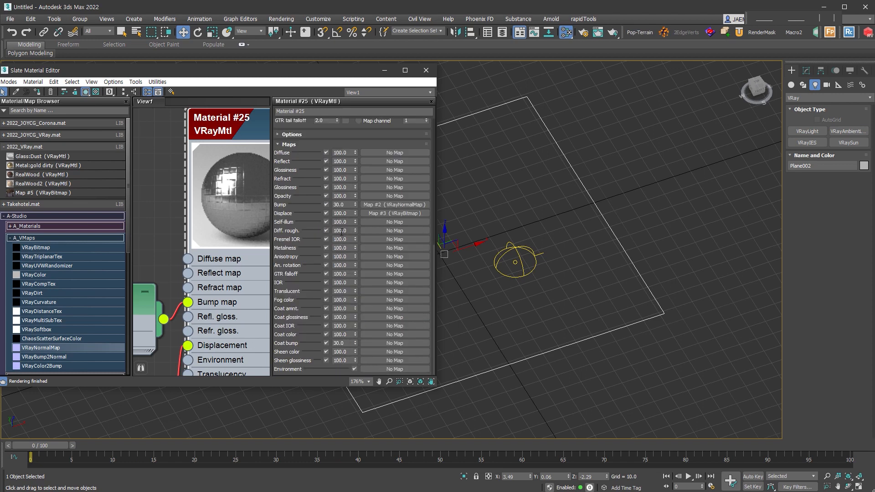
double_click(347, 212)
type("3.0")
key("Return")
Load Plane002_Opacity.tga as a VRayBitmap with color space transfer None, connect it to the material's opacity and check the material preview
scroll(246, 226, "down", 5)
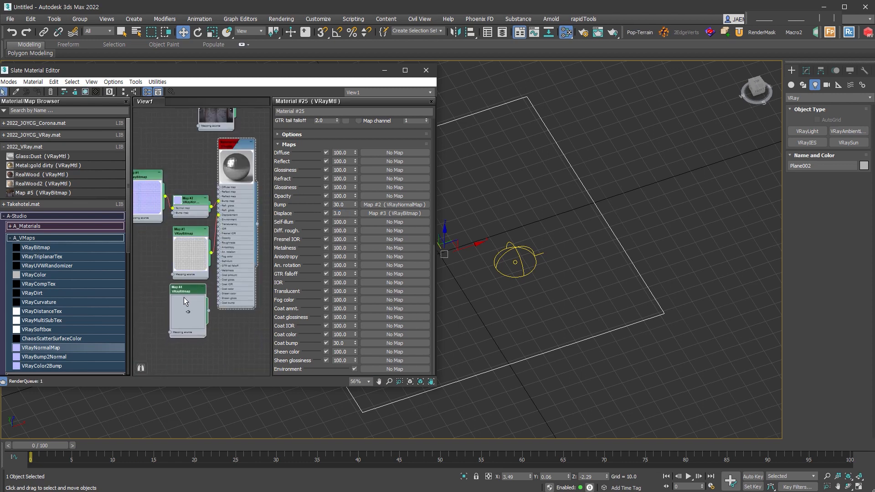
double_click(184, 297)
left_click(421, 138)
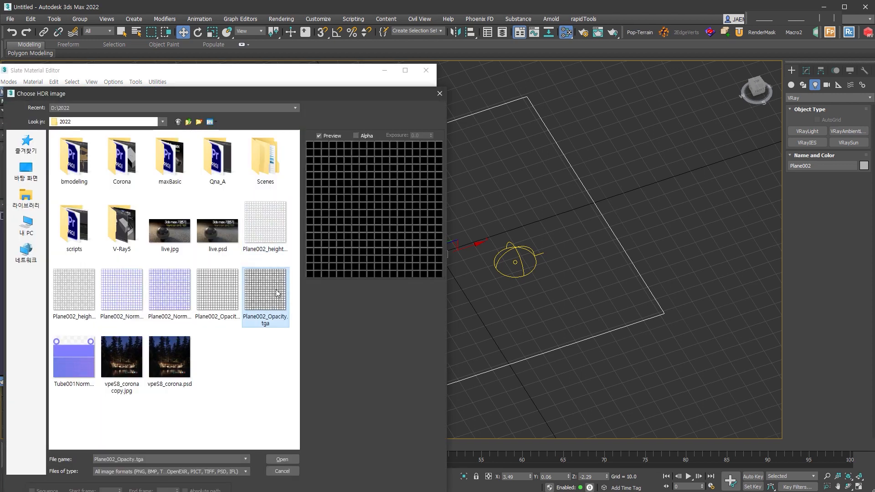
double_click(271, 297)
scroll(220, 305, "up", 4)
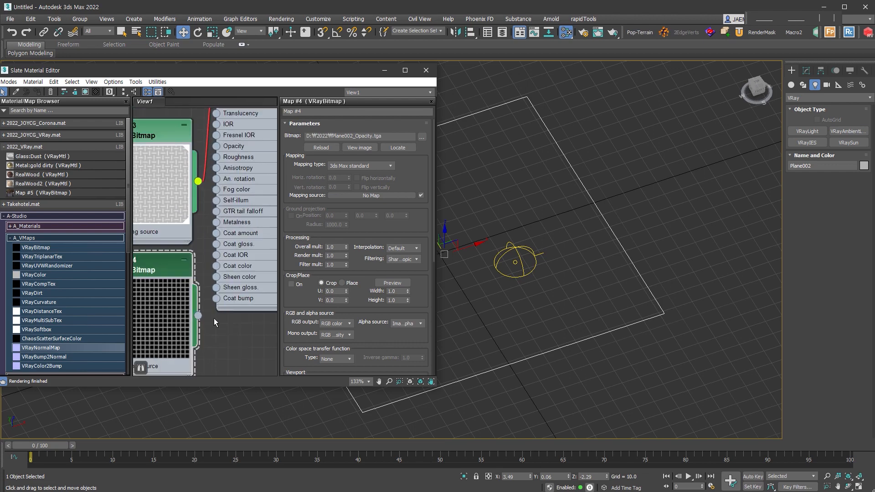
left_click_drag(198, 316, 216, 146)
middle_click_drag(229, 154, 196, 319)
scroll(220, 133, "up", 2)
scroll(220, 132, "up", 1)
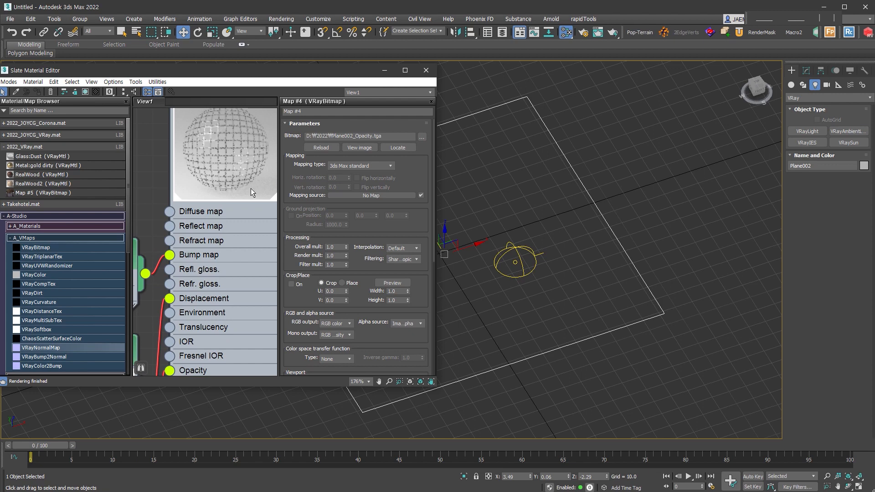
scroll(251, 187, "down", 2)
middle_click_drag(251, 187, 220, 239)
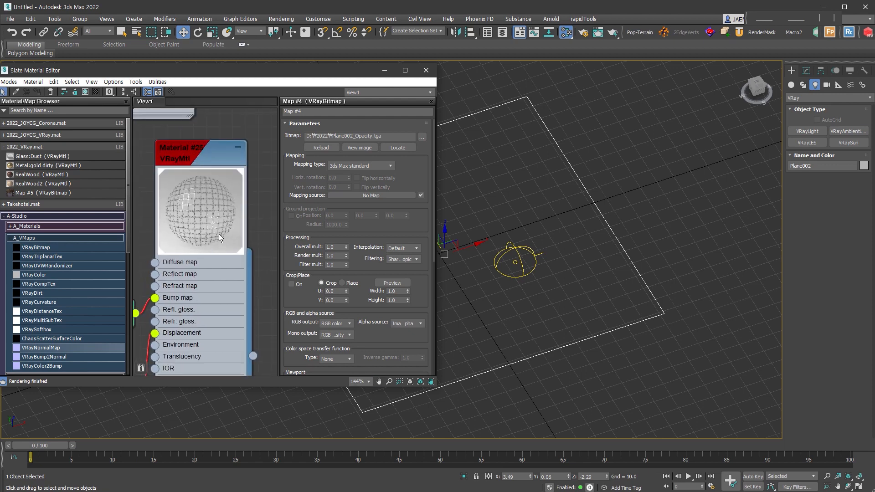
Switch the viewport to perspective and start a test render of Plane002, stopping it early
middle_click_drag(541, 230, 559, 221)
key("p")
key("alt+b")
double_click(382, 171)
key("alt+z")
left_click(613, 32)
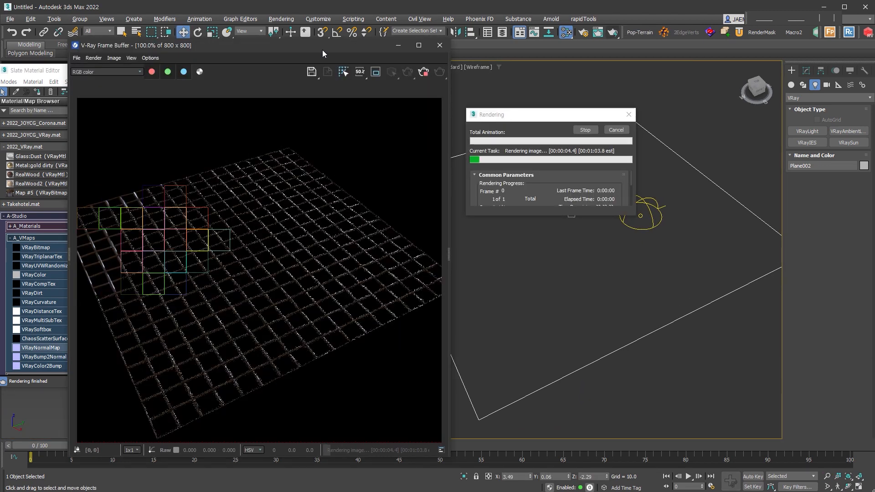
key("Escape")
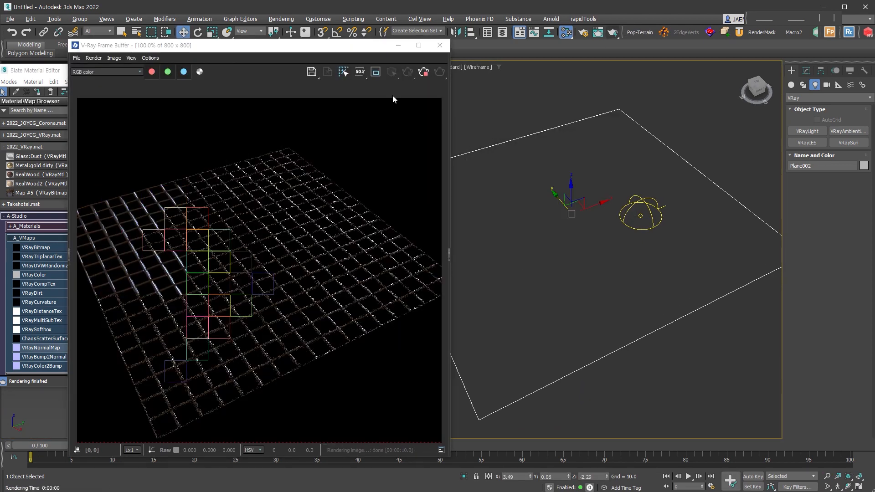
Start interactive rendering of the perspective view with a close-up of the wire mesh on Plane002
left_click(407, 73)
scroll(576, 269, "up", 3)
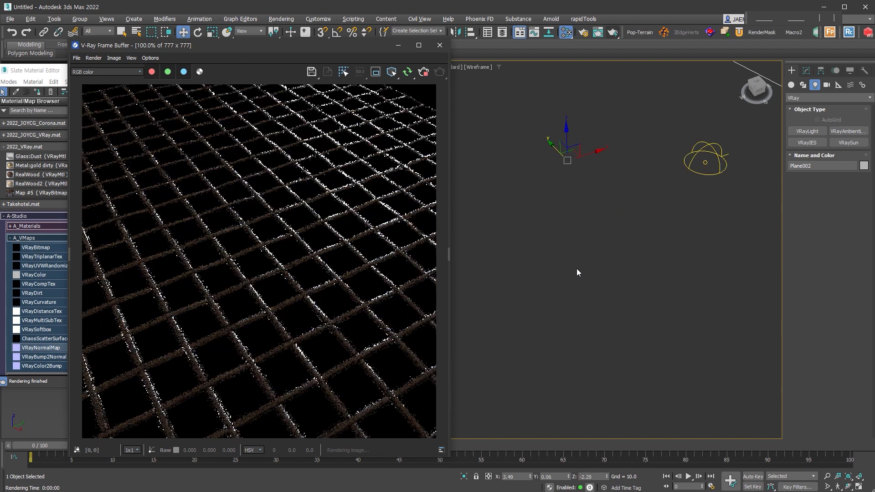
left_click_drag(250, 48, 626, 51)
Increase the displacement amount in the VRayMtl's maps to 5.0 and then to 7.0
left_click_drag(331, 374, 359, 277)
double_click(340, 214)
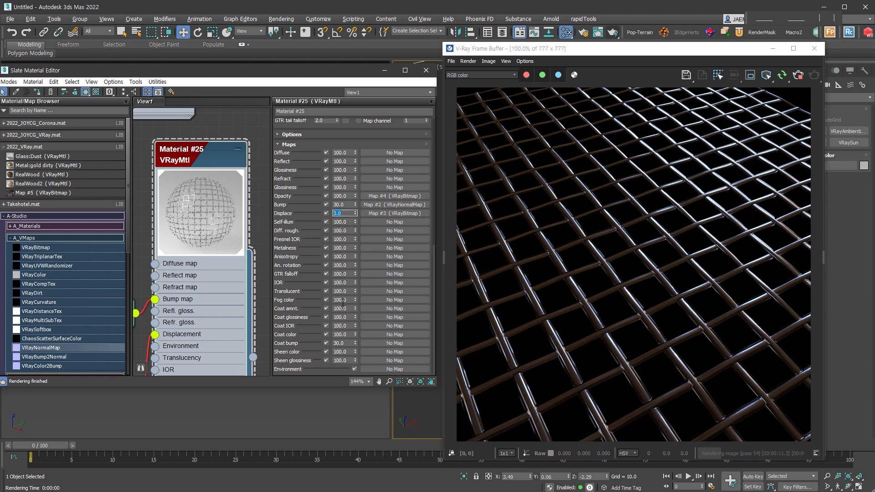
type("5")
key("Return")
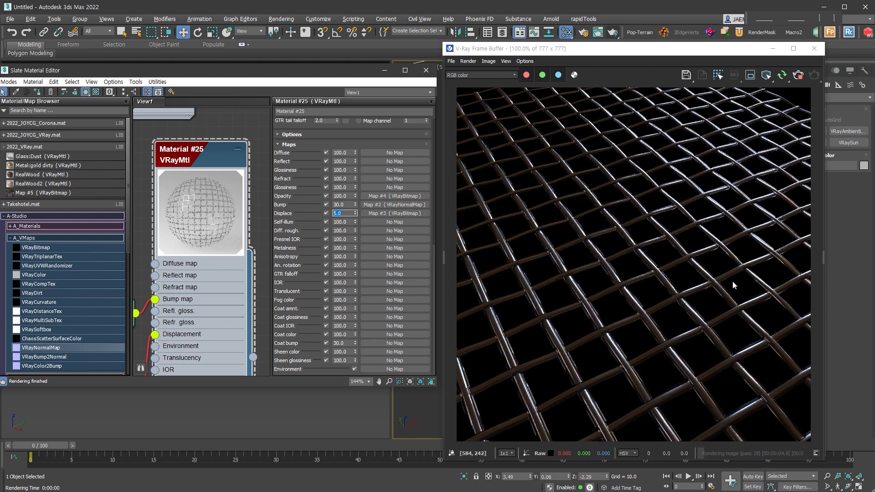
type("7")
key("Return")
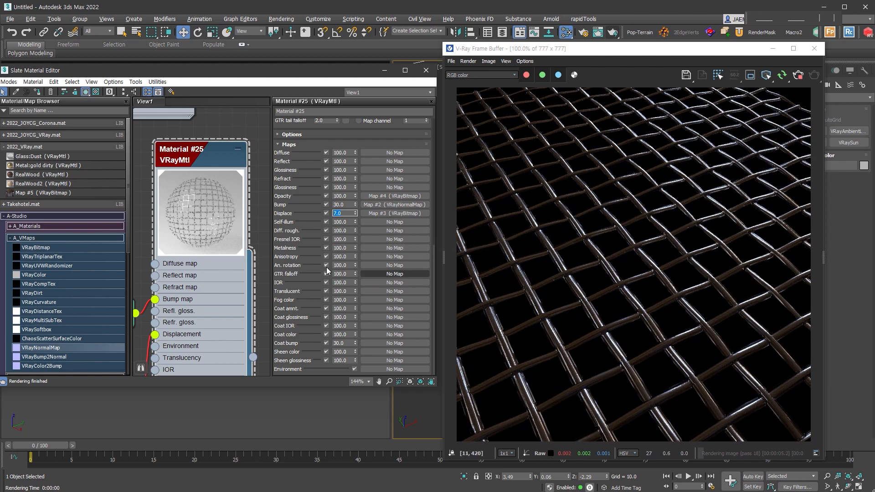
Disable the bump map in the VRayMtl's maps and look over the map connections in the node graph
left_click(326, 205)
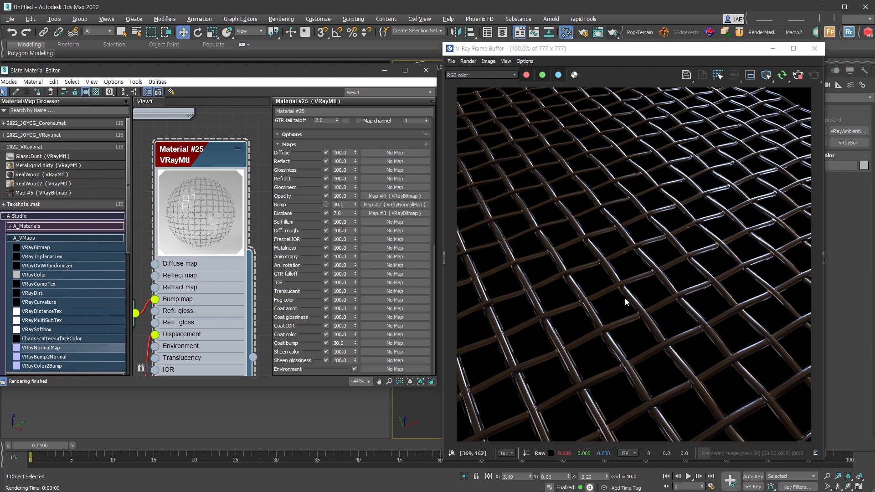
scroll(231, 296, "down", 2)
middle_click_drag(231, 296, 269, 198)
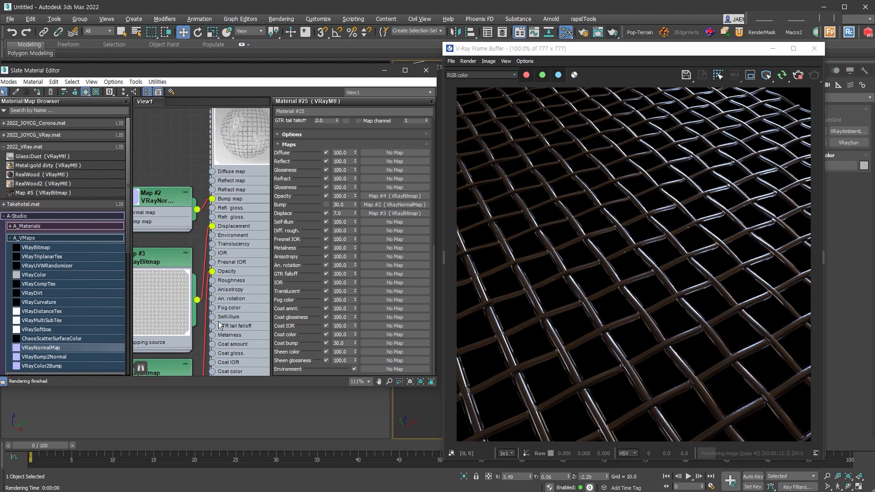
middle_click_drag(218, 322, 226, 225)
left_click_drag(242, 246, 243, 321)
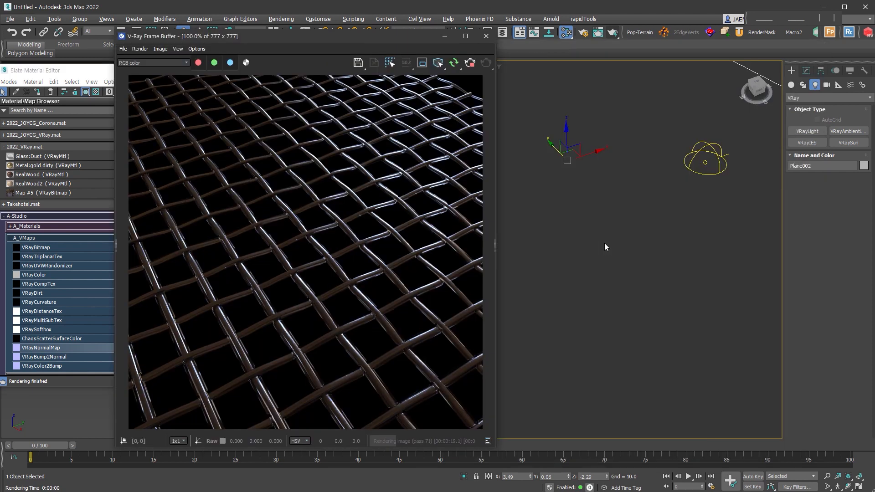
Set the U and V tile of Plane002's UVW Xform modifier to 2.0 and inspect the denser mesh in the render
scroll(606, 247, "down", 3)
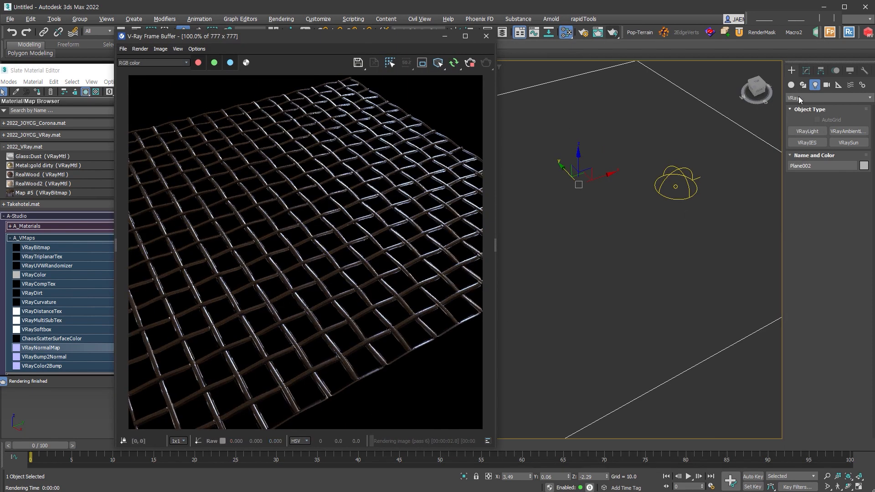
left_click(806, 72)
left_click_drag(829, 285, 806, 303)
type("22")
key("Return")
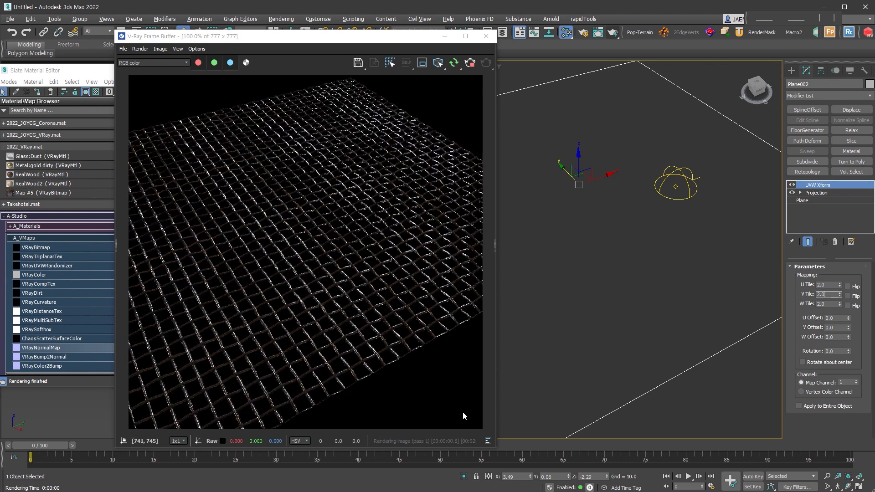
scroll(249, 225, "up", 2)
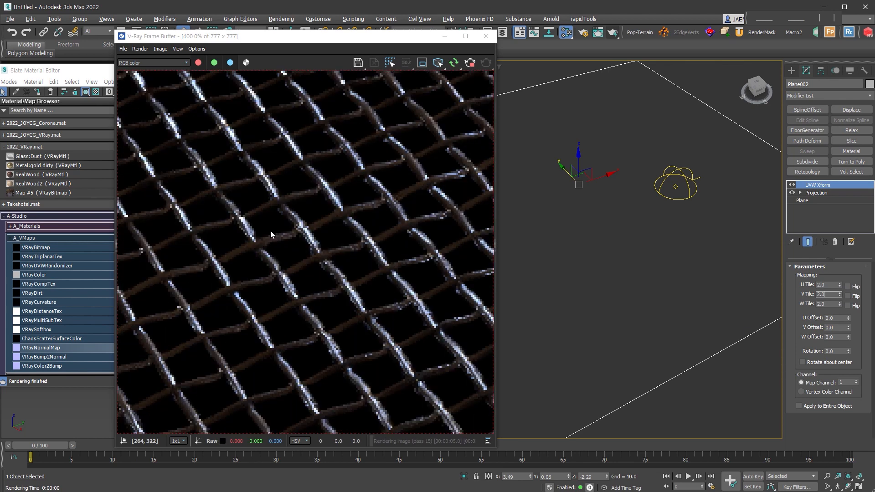
scroll(271, 232, "down", 1)
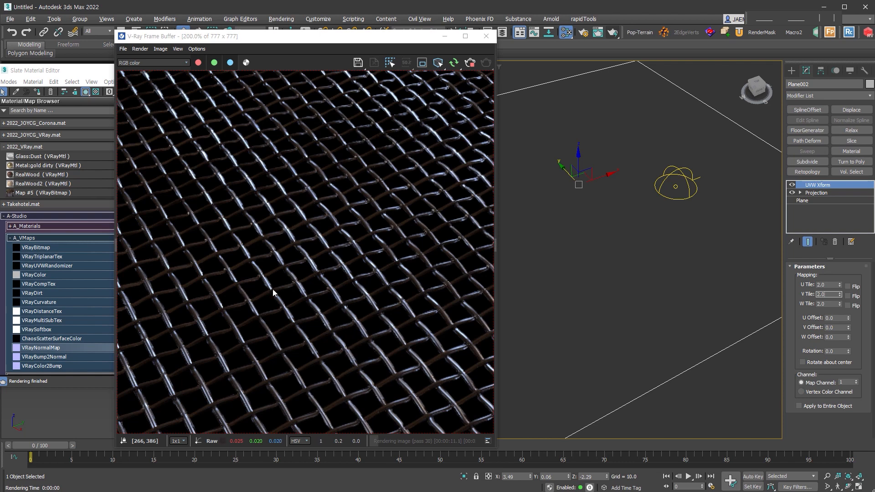
scroll(273, 289, "down", 1)
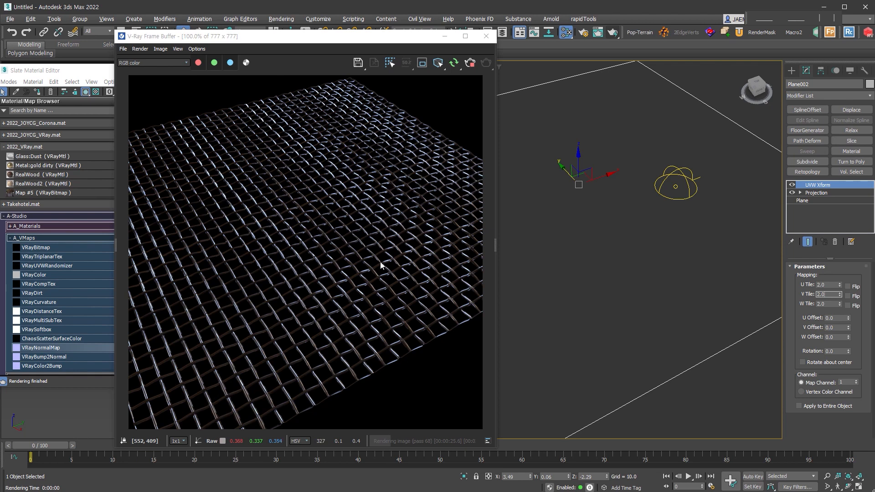
Try a neutral grey diffuse color with value 137 on the VRayMtl
left_click_drag(395, 36, 729, 34)
middle_click_drag(236, 176, 200, 233)
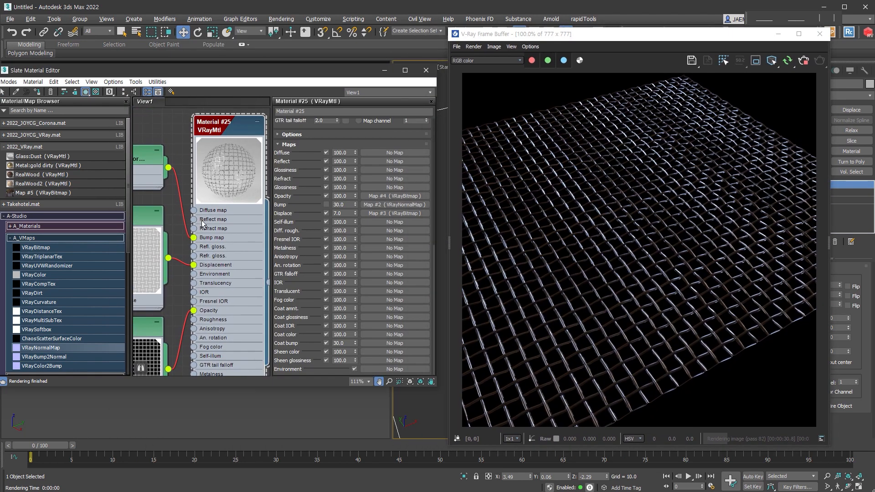
left_click_drag(340, 124, 388, 405)
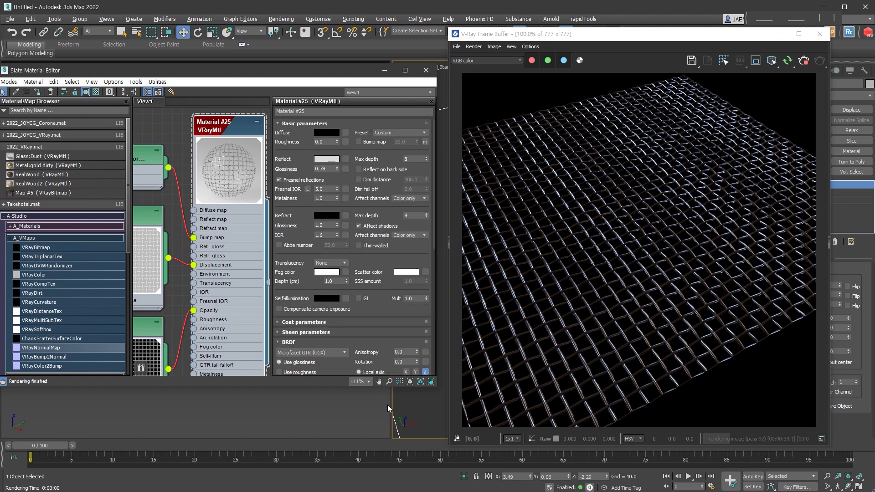
left_click(327, 133)
left_click_drag(251, 81, 269, 78)
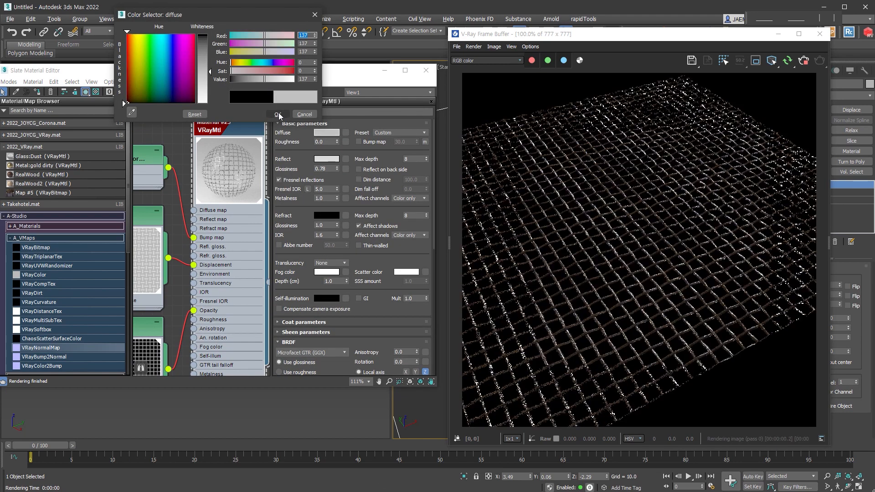
left_click(278, 114)
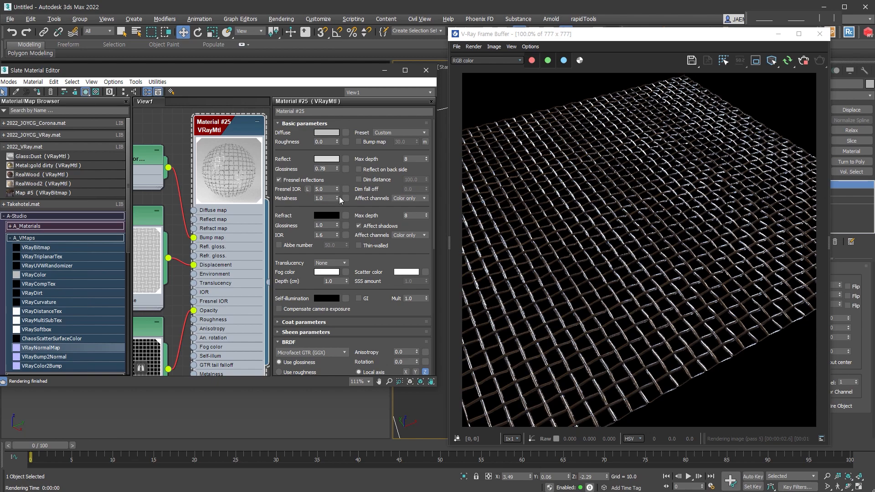
Lock the Fresnel IOR, set metalness to 0.0, and change the material to a grey reflection with a pale blue diffuse color
left_click(308, 190)
scroll(675, 351, "up", 2)
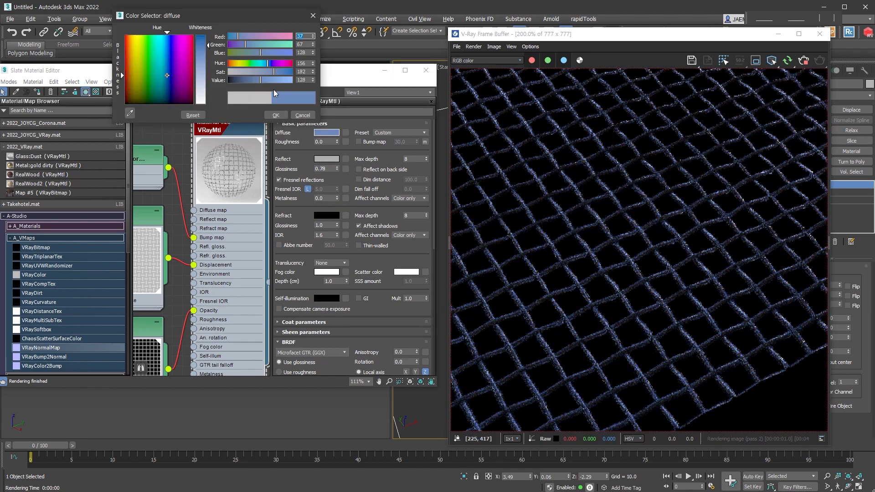
left_click(275, 115)
Create a large torus beneath the wire mesh plane in the perspective viewport
left_click_drag(639, 37, 278, 29)
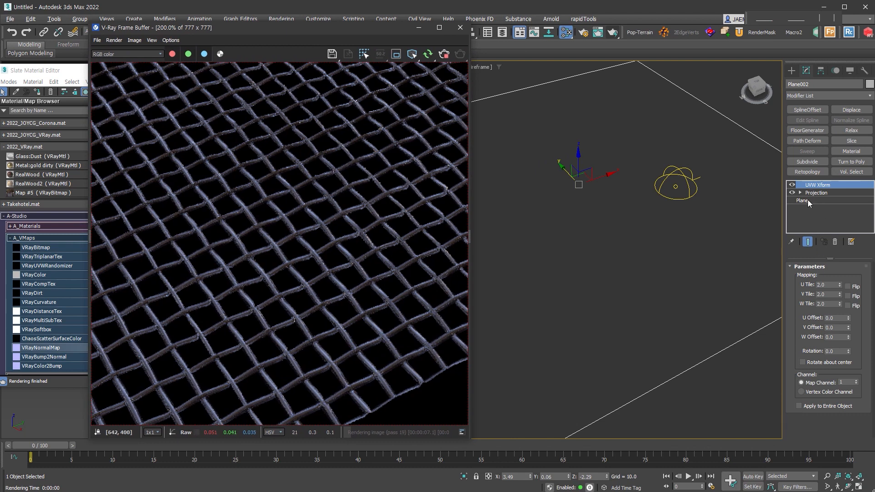
left_click(791, 70)
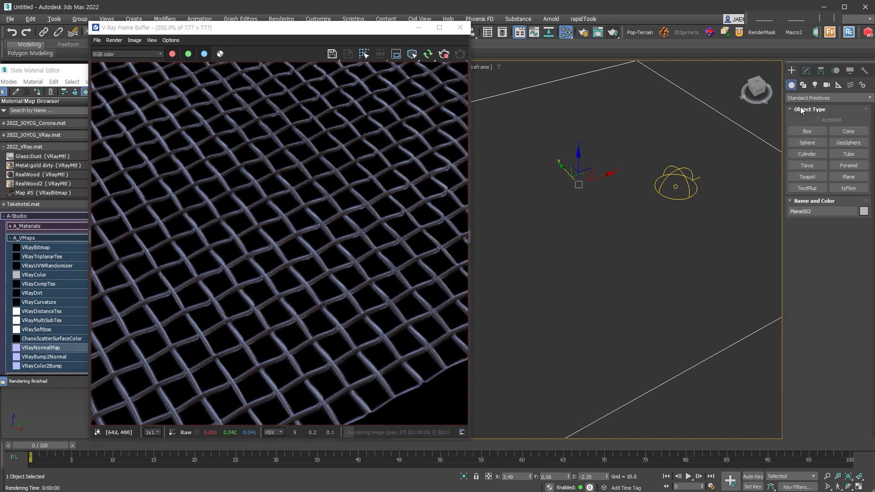
left_click(815, 166)
left_click_drag(601, 239, 600, 275)
left_click(615, 160)
right_click(612, 169)
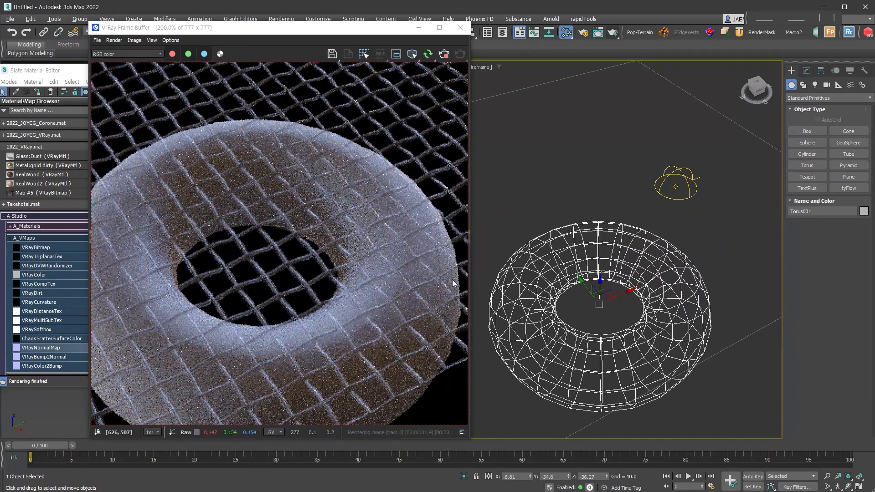
Make the material metallic again with a black diffuse color, an unlocked Fresnel IOR and raised metalness
left_click_drag(262, 28, 645, 30)
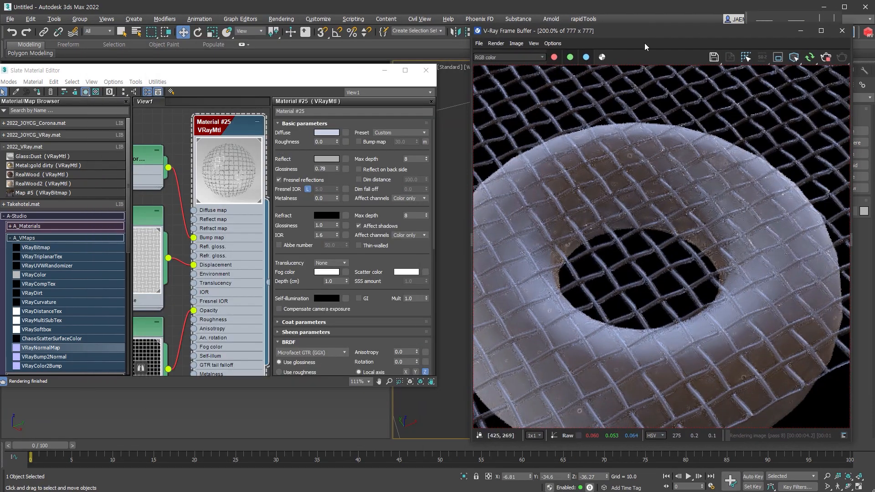
left_click(327, 133)
left_click_drag(243, 80, 215, 88)
left_click(281, 115)
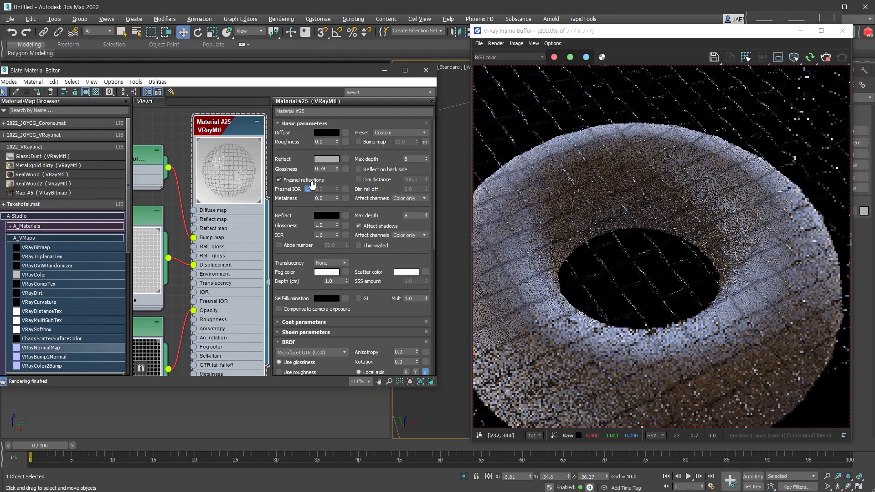
left_click(308, 189)
left_click_drag(337, 198, 350, 185)
Set the mono output of the Plane002_Opacity.tga VRayBitmap to Alpha
middle_click_drag(140, 338, 201, 228)
left_click(201, 228)
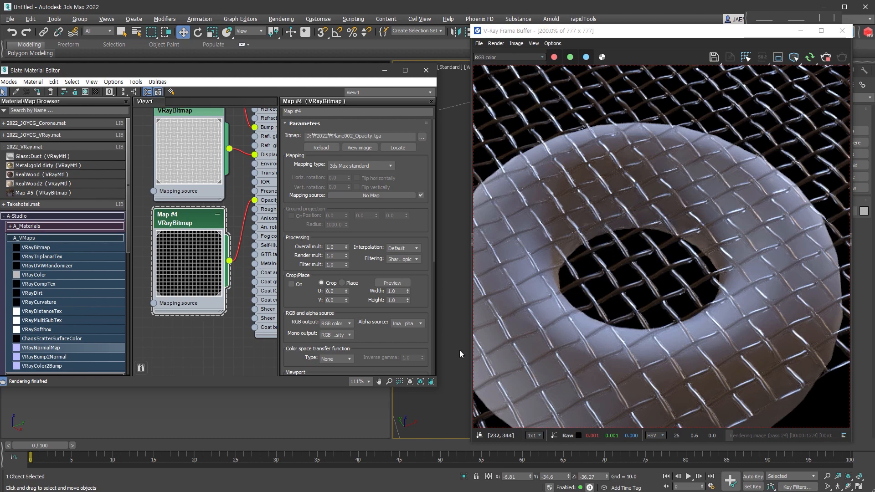
left_click(343, 336)
left_click(347, 348)
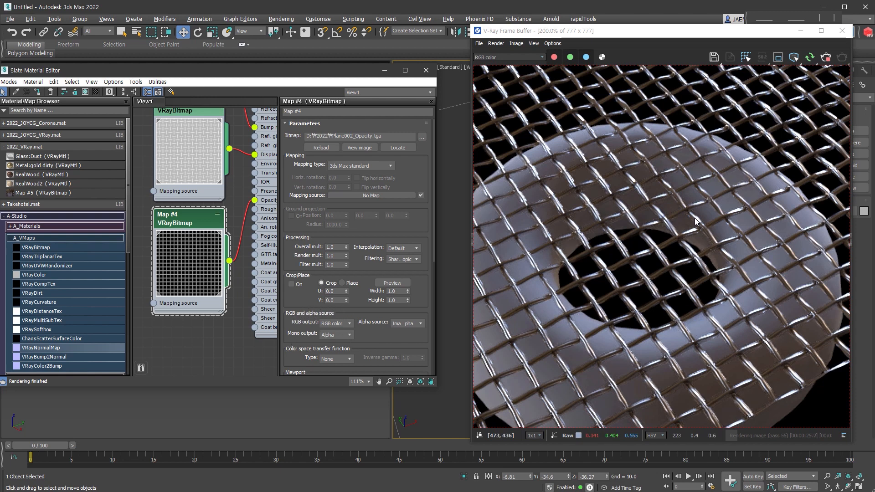
Switch the opacity bitmap's mono output to RGB intensity and back to Alpha to compare the rendered mesh
left_click(348, 335)
left_click(340, 343)
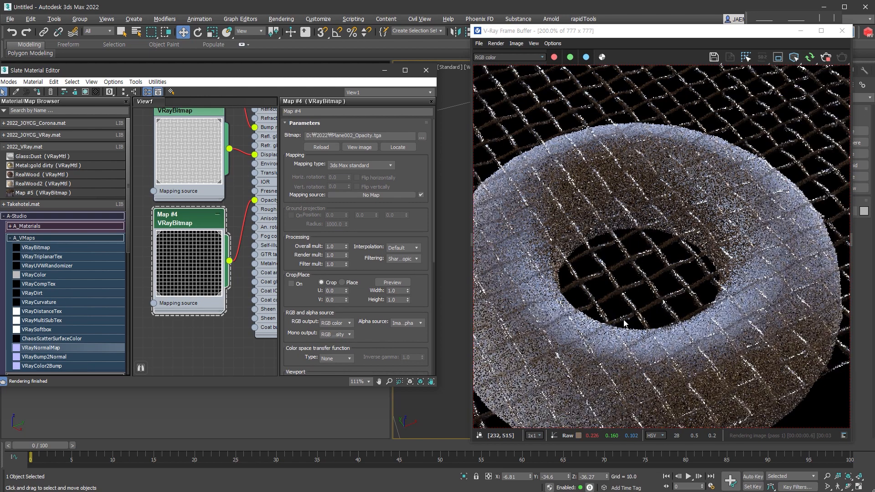
left_click(345, 336)
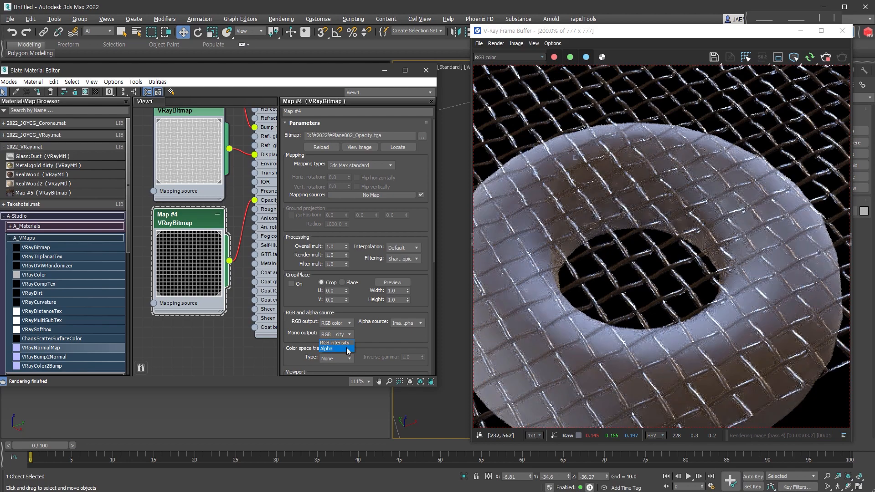
left_click(347, 349)
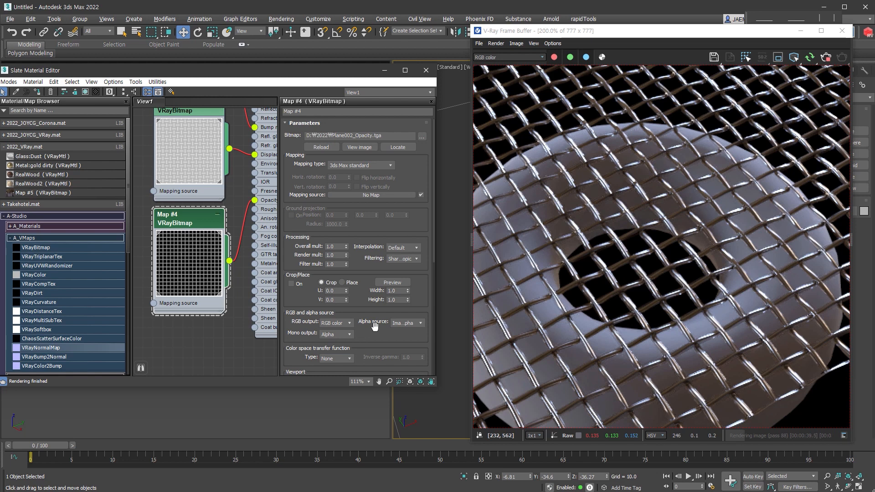
scroll(631, 280, "down", 1)
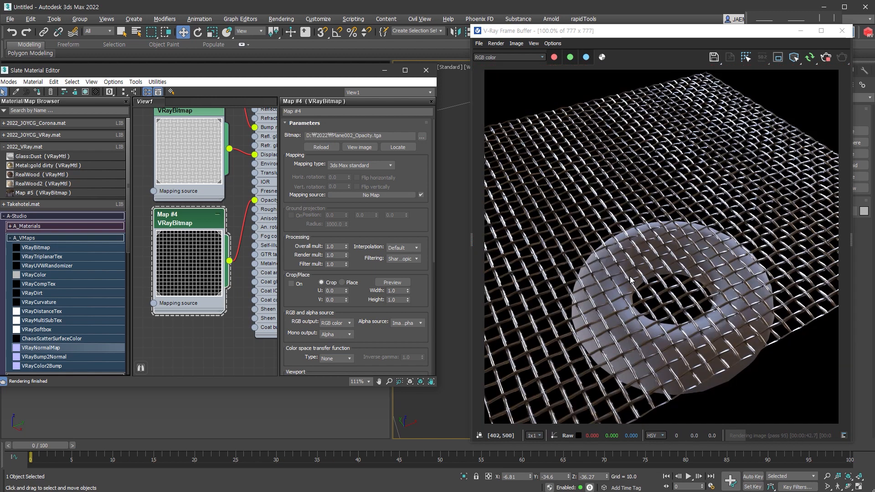